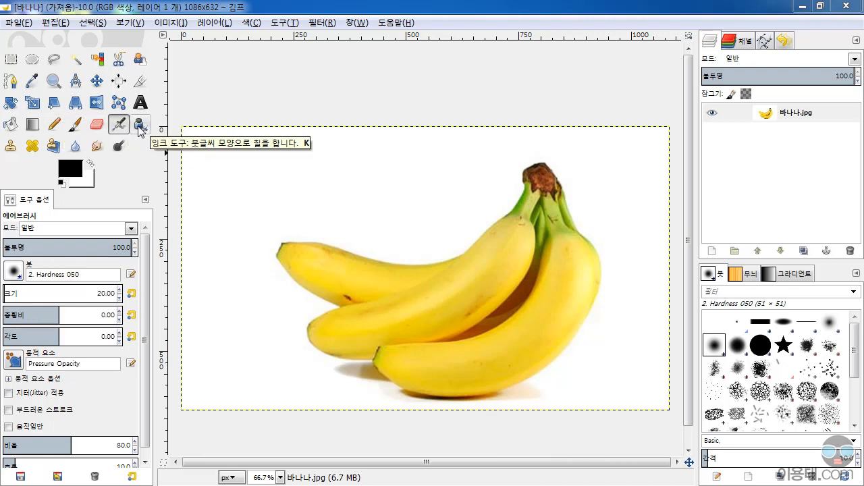
# - Select the Pencil tool and try a black curved stroke above the bananas, undoing the stroke
pyautogui.click(55, 125)
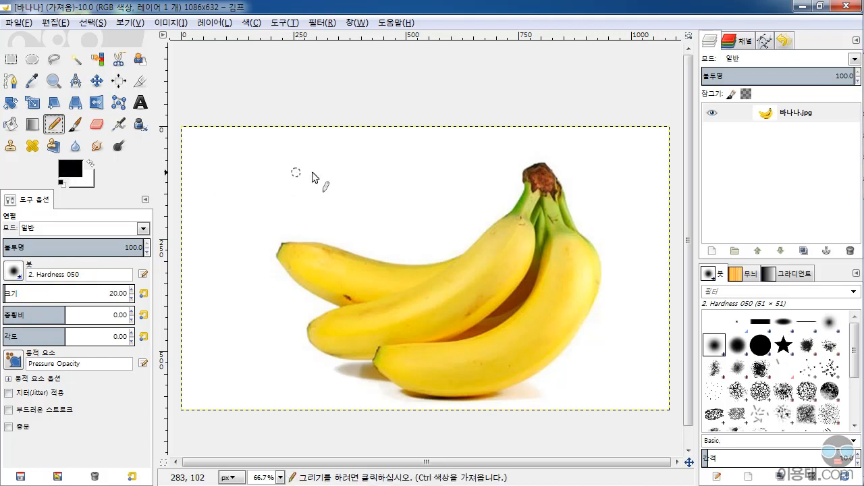
pyautogui.moveTo(320, 166)
pyautogui.mouseDown()
pyautogui.moveTo(252, 242)
pyautogui.moveTo(462, 194)
pyautogui.mouseUp()
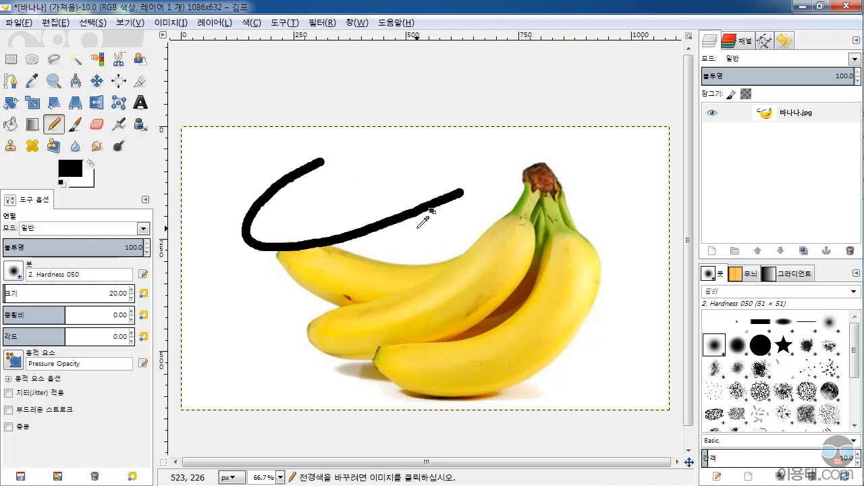
pyautogui.hotkey('ctrl', 'z')
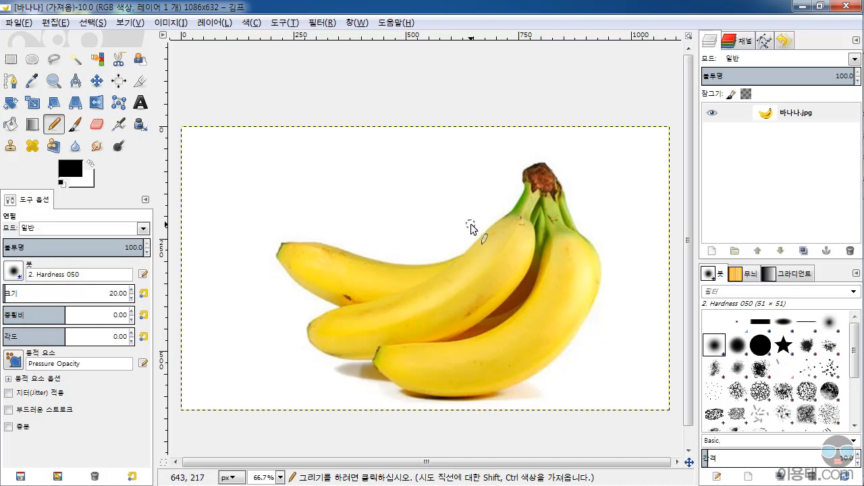
# - Add a transparent 1086 × 632 px layer above the banana photo and view the Pencil's available blend modes
pyautogui.click(712, 251)
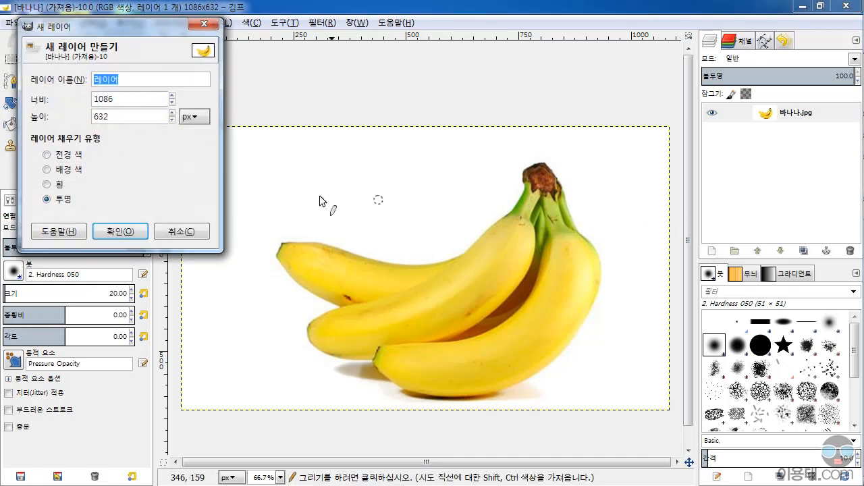
pyautogui.click(120, 228)
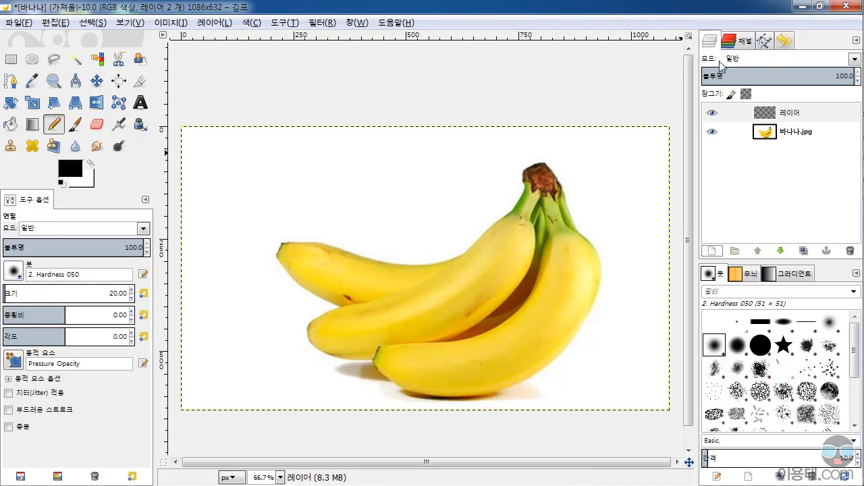
pyautogui.click(143, 229)
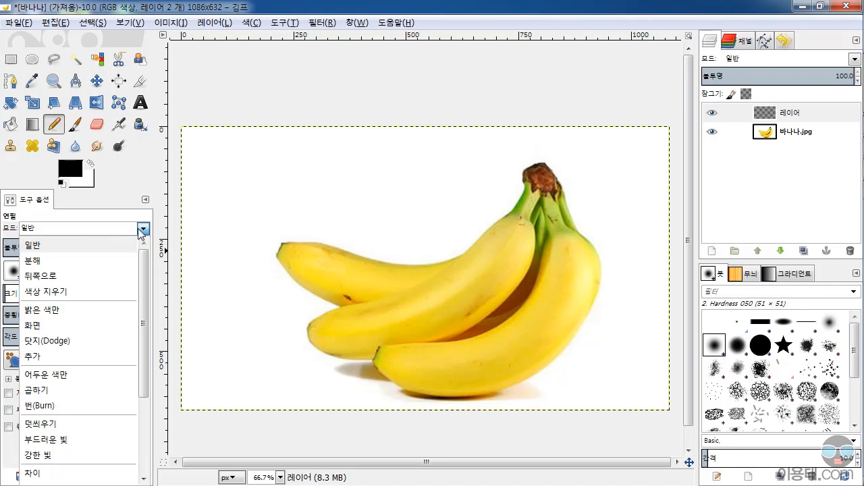
pyautogui.click(156, 175)
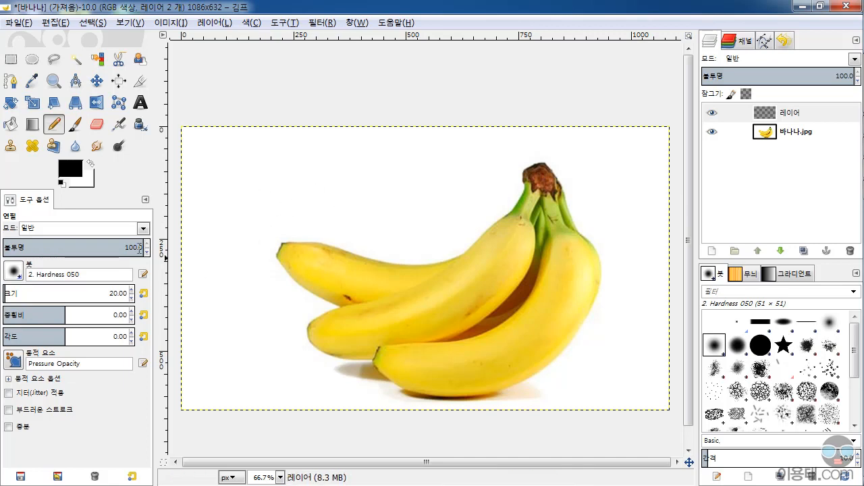
# - Try three curved pencil strokes above the bananas at opacities 100, 47.8 and 3.8, and undo all three
pyautogui.moveTo(269, 161)
pyautogui.mouseDown()
pyautogui.moveTo(234, 184)
pyautogui.moveTo(306, 212)
pyautogui.mouseUp()
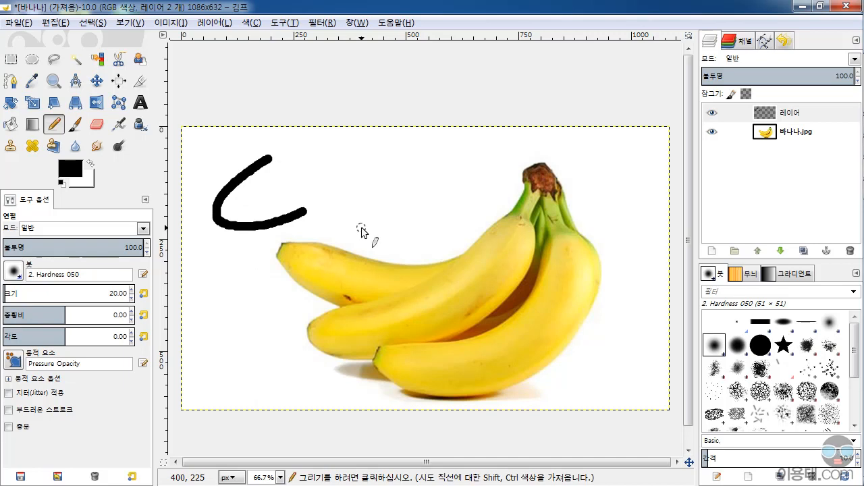
pyautogui.click(70, 247)
pyautogui.moveTo(394, 153)
pyautogui.mouseDown()
pyautogui.moveTo(399, 214)
pyautogui.moveTo(458, 190)
pyautogui.mouseUp()
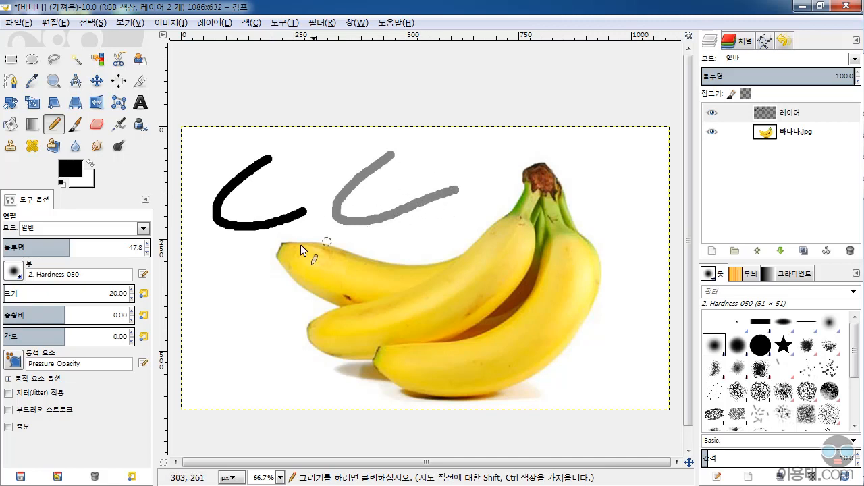
pyautogui.click(7, 248)
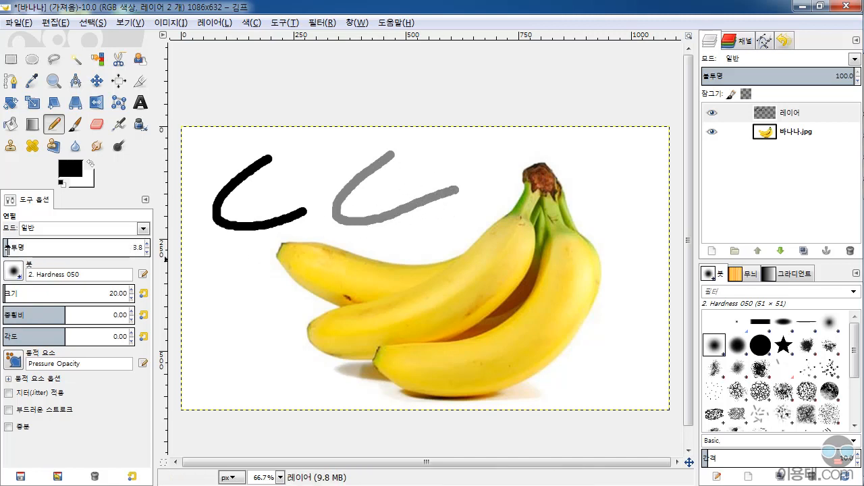
pyautogui.moveTo(513, 148); pyautogui.dragTo(599, 186)
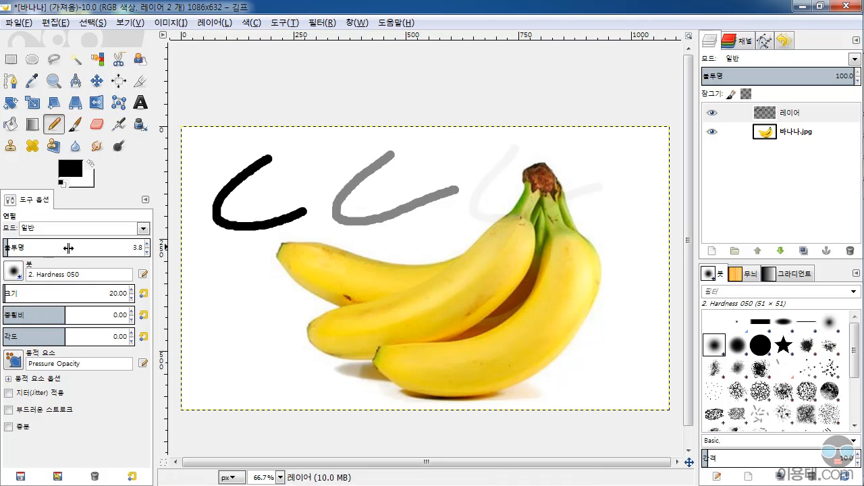
pyautogui.hotkey('ctrl', 'z')
pyautogui.hotkey('ctrl', 'z')
pyautogui.hotkey('ctrl', 'z')
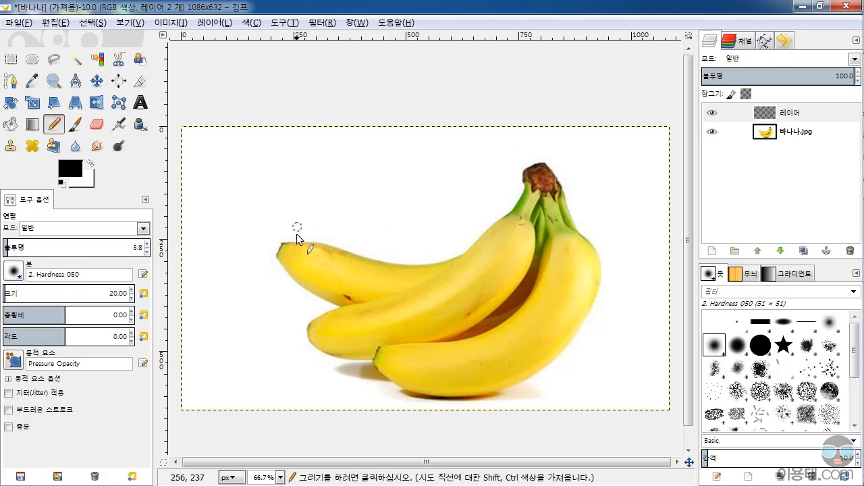
# - Choose the 2. Star brush and try a faint freehand pencil stroke above the bananas, undoing the stroke
pyautogui.click(19, 274)
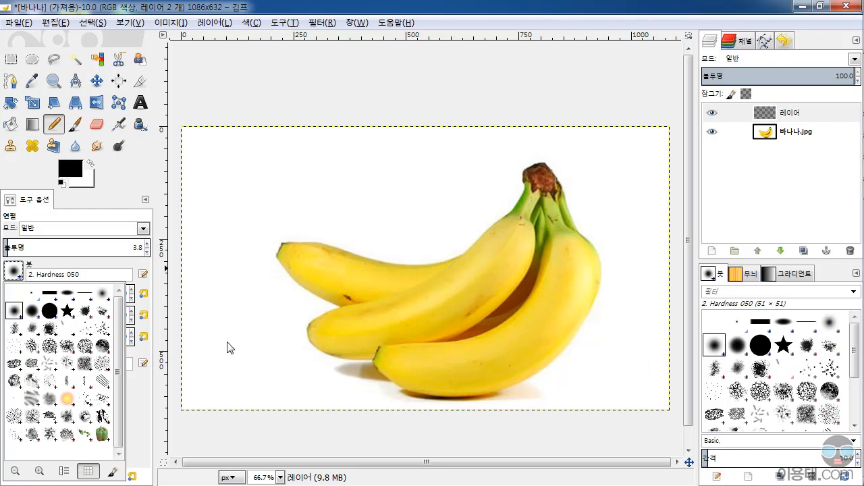
pyautogui.click(67, 310)
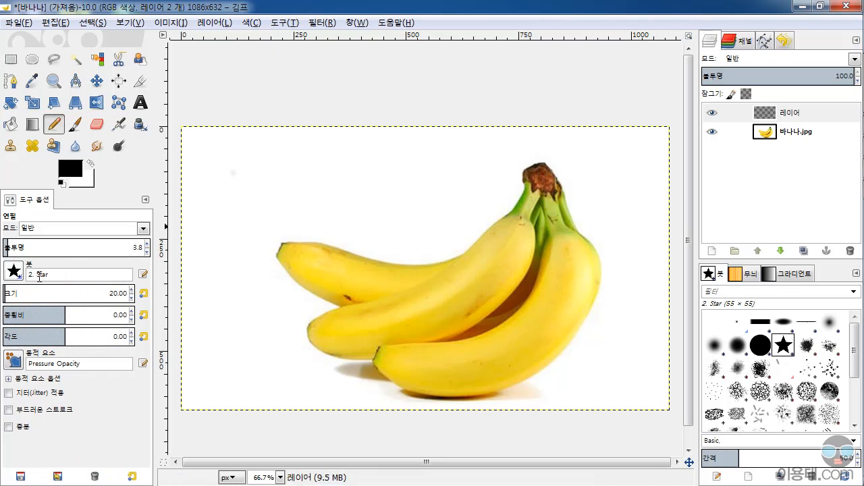
pyautogui.moveTo(270, 181)
pyautogui.mouseDown()
pyautogui.moveTo(359, 216)
pyautogui.moveTo(443, 210)
pyautogui.mouseUp()
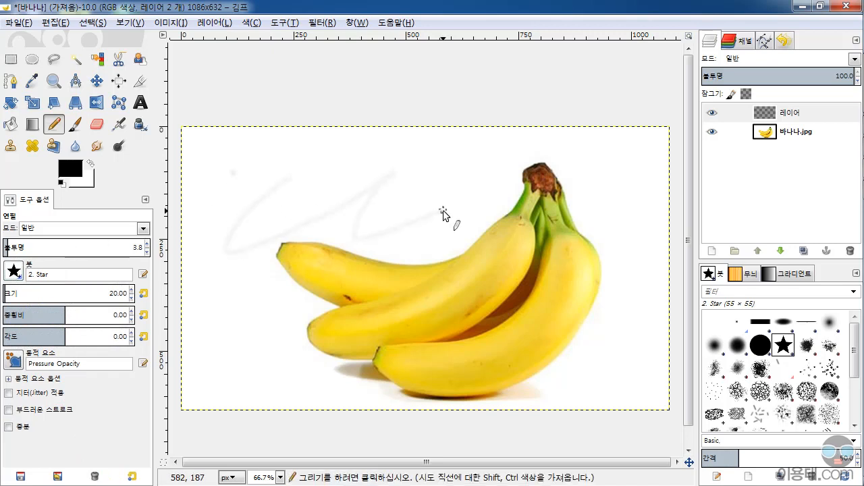
pyautogui.hotkey('ctrl', 'z')
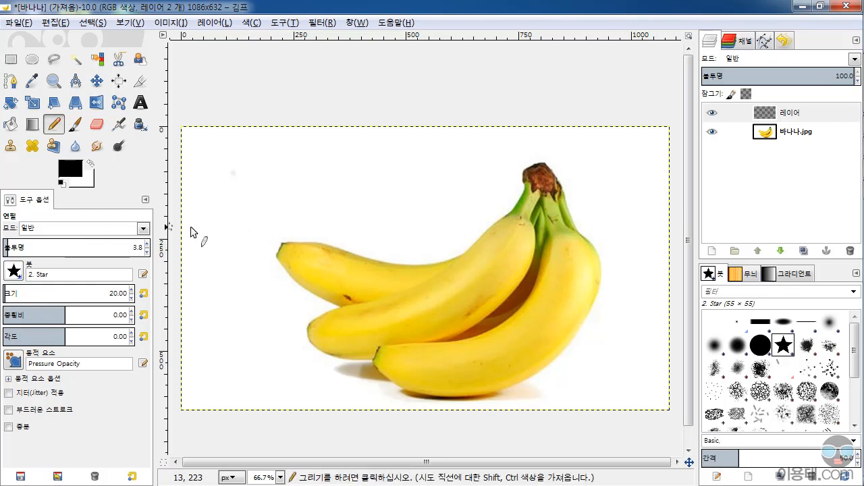
# - Set the pencil opacity to 100 and try a single star stamp and a curved star stroke, undoing both
pyautogui.moveTo(112, 246); pyautogui.dragTo(169, 247)
pyautogui.click(237, 164)
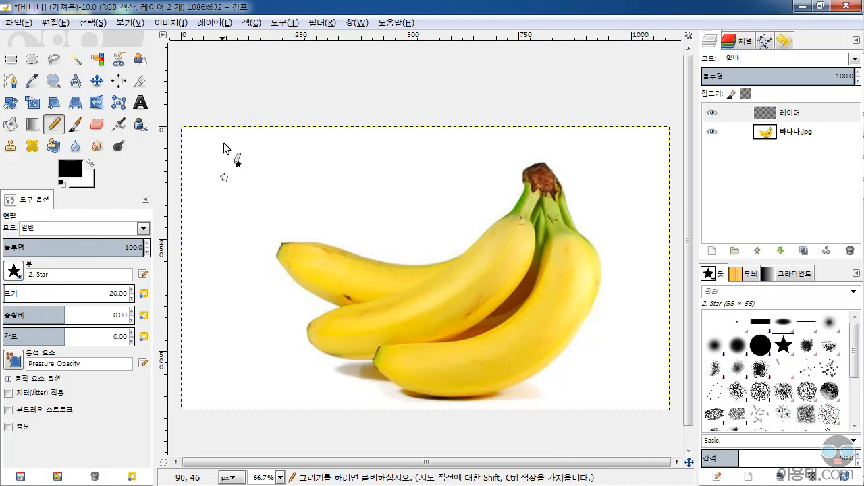
pyautogui.moveTo(292, 155)
pyautogui.mouseDown()
pyautogui.moveTo(339, 203)
pyautogui.moveTo(402, 187)
pyautogui.mouseUp()
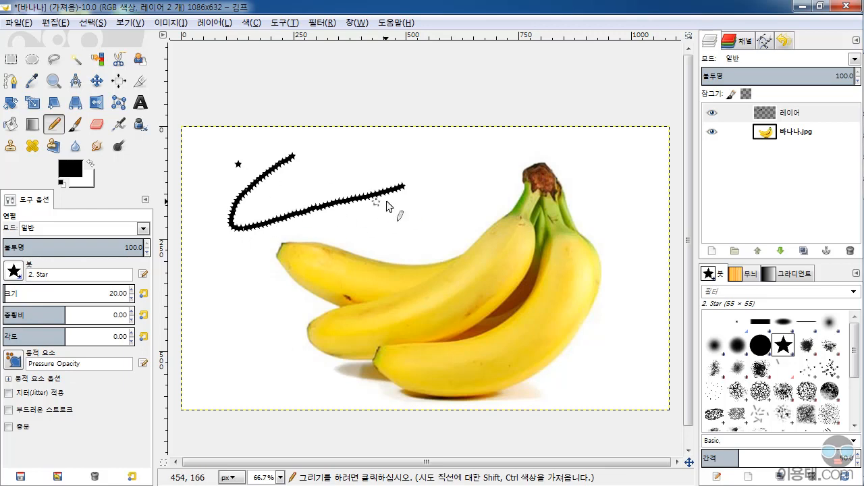
pyautogui.hotkey('ctrl', 'z')
pyautogui.hotkey('ctrl', 'z')
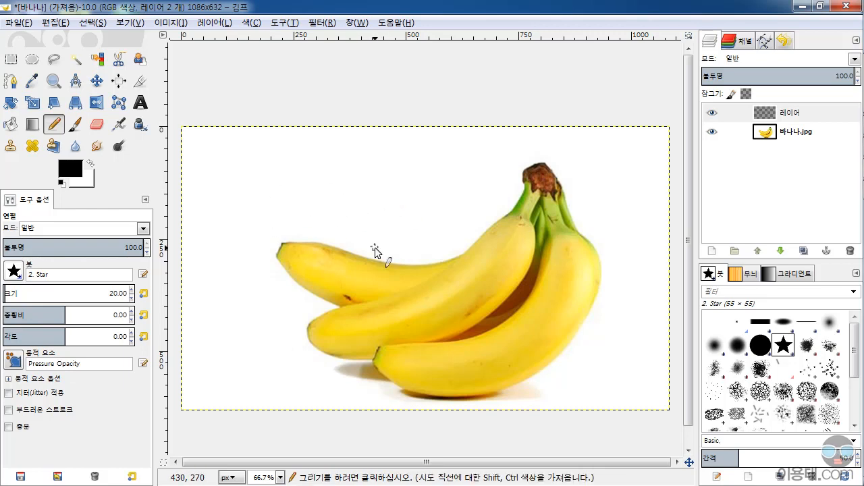
# - Switch the brush to 2. Hardness 050 and try a curved pencil stroke on the new layer, undoing the stroke
pyautogui.click(13, 271)
pyautogui.click(17, 310)
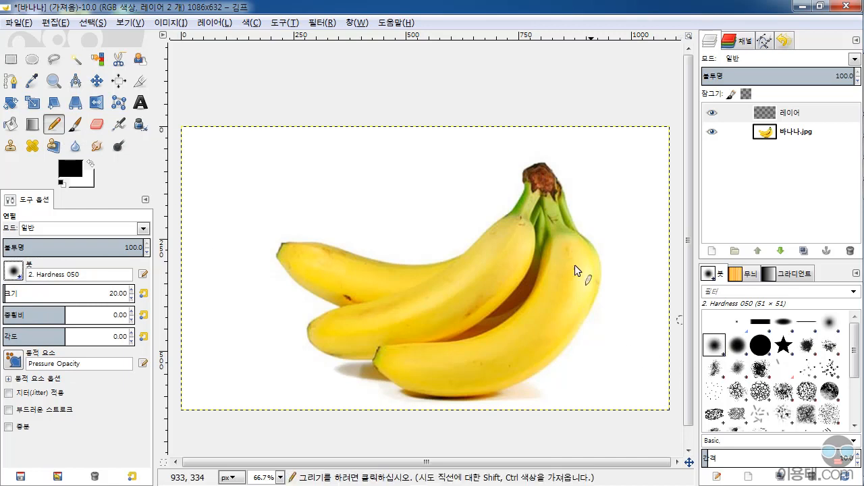
pyautogui.moveTo(276, 163); pyautogui.dragTo(352, 173)
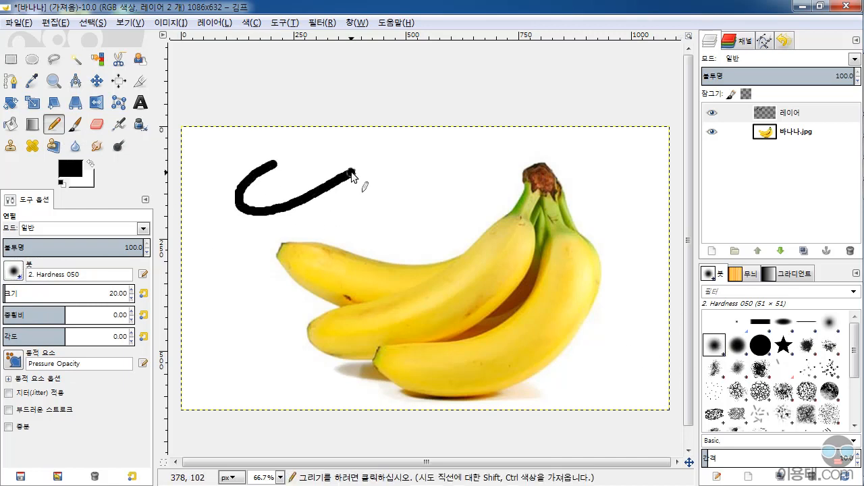
pyautogui.hotkey('ctrl', 'z')
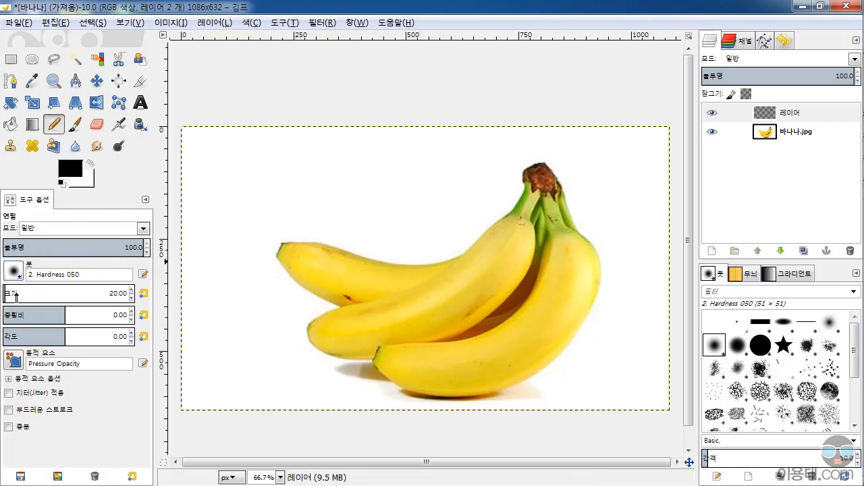
# - Try curved pencil strokes at brush sizes 76.19 and 231.95, undoing each stroke
pyautogui.moveTo(13, 293); pyautogui.dragTo(27, 293)
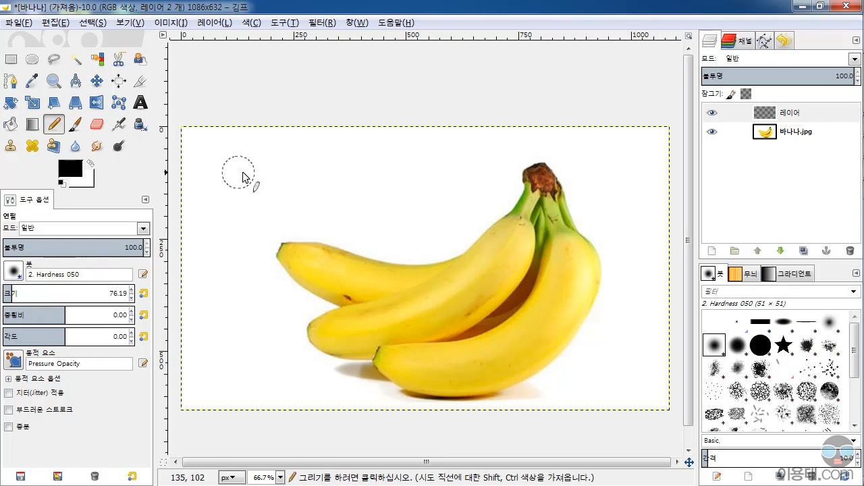
pyautogui.moveTo(273, 162)
pyautogui.mouseDown()
pyautogui.moveTo(313, 216)
pyautogui.moveTo(397, 174)
pyautogui.mouseUp()
pyautogui.press('ctrl')
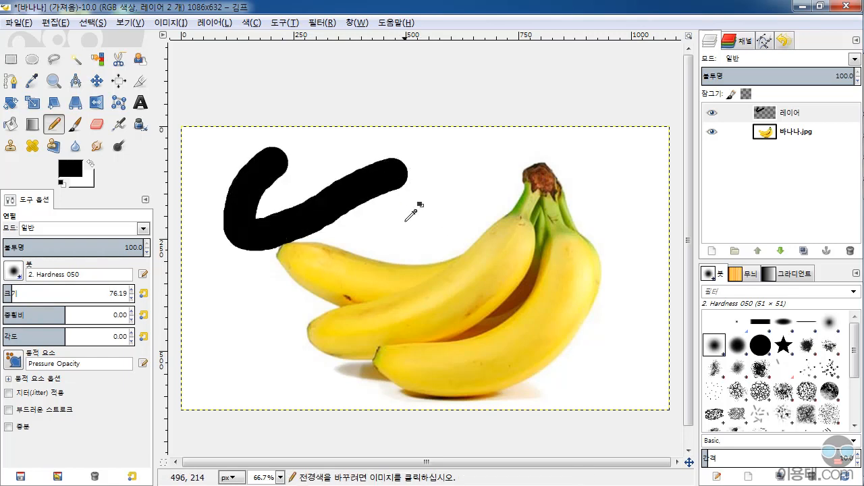
pyautogui.hotkey('ctrl', 'z')
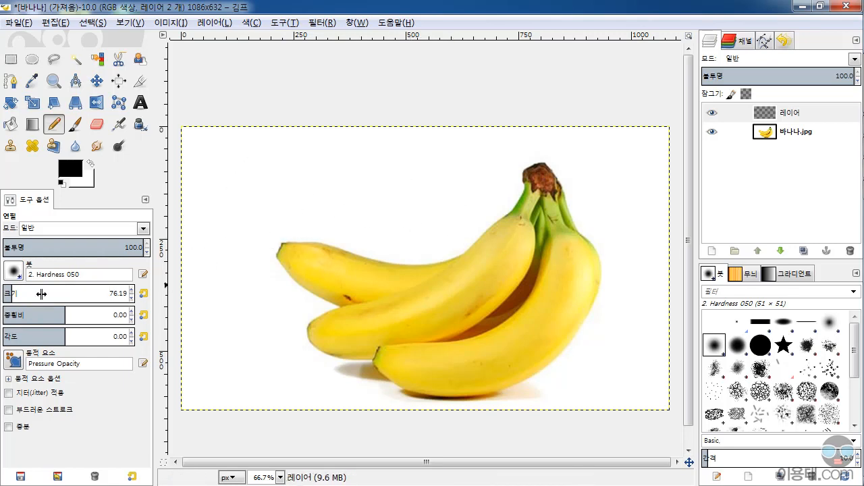
pyautogui.moveTo(13, 293); pyautogui.dragTo(31, 293)
pyautogui.moveTo(291, 169)
pyautogui.mouseDown()
pyautogui.moveTo(297, 261)
pyautogui.moveTo(449, 187)
pyautogui.mouseUp()
pyautogui.hotkey('ctrl', 'z')
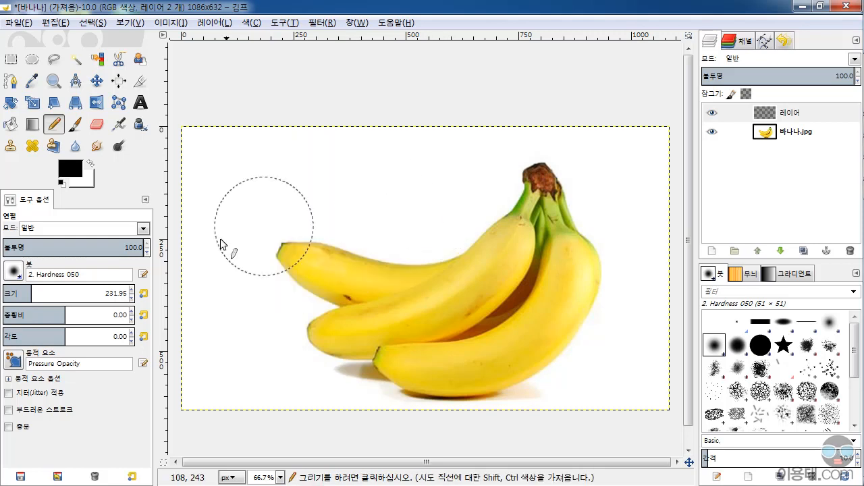
# - Set the brush size to 33.23 and try strokes at aspect ratios -9.89 and about 10.8, undoing each stroke
pyautogui.click(7, 293)
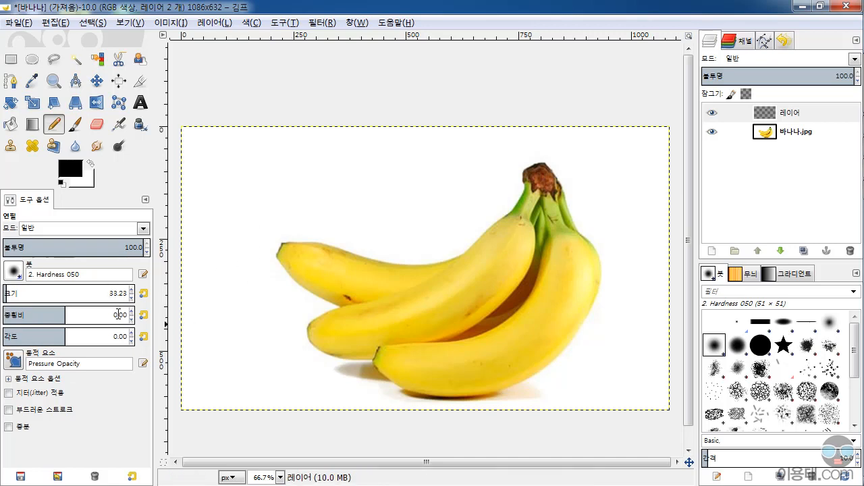
pyautogui.click(34, 314)
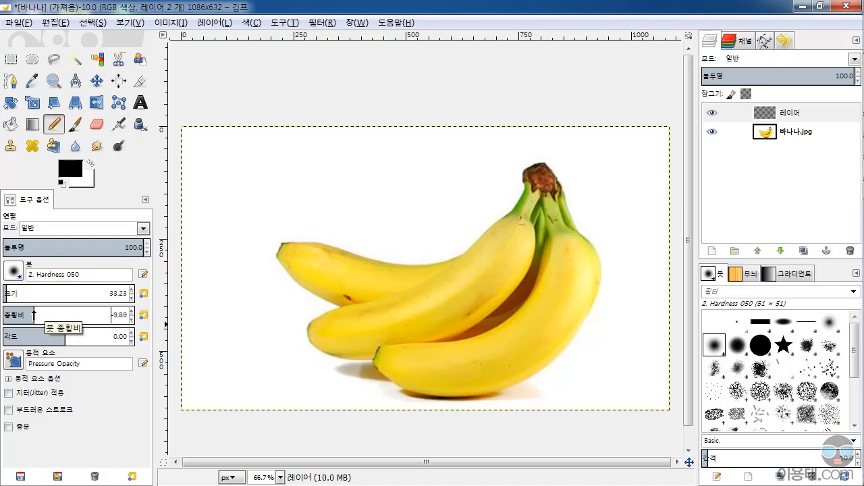
pyautogui.moveTo(244, 157)
pyautogui.mouseDown()
pyautogui.moveTo(239, 198)
pyautogui.moveTo(270, 206)
pyautogui.moveTo(368, 197)
pyautogui.mouseUp()
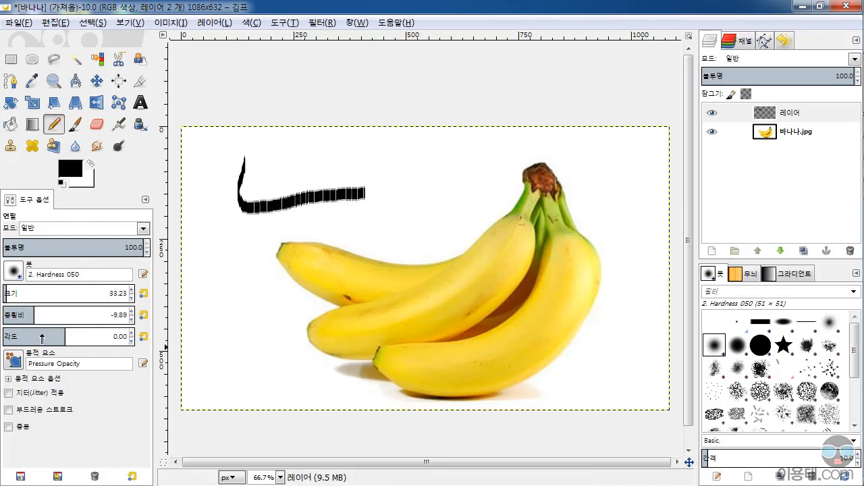
pyautogui.hotkey('ctrl', 'z')
pyautogui.click(98, 315)
pyautogui.moveTo(259, 164)
pyautogui.mouseDown()
pyautogui.moveTo(267, 214)
pyautogui.moveTo(370, 183)
pyautogui.mouseUp()
pyautogui.hotkey('ctrl', 'z')
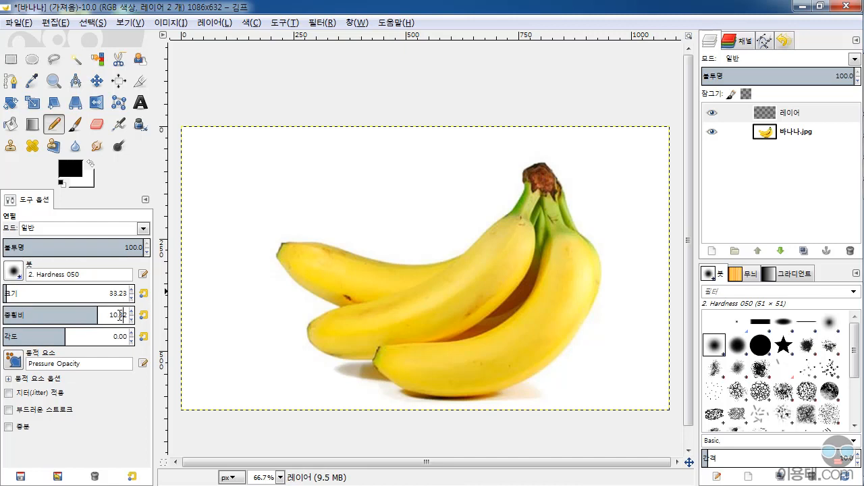
# - Reset the pencil brush's aspect ratio to 0
pyautogui.moveTo(114, 313); pyautogui.dragTo(133, 312)
pyautogui.write('0')
pyautogui.press('BackSpace')
pyautogui.press('BackSpace')
pyautogui.press('Return')
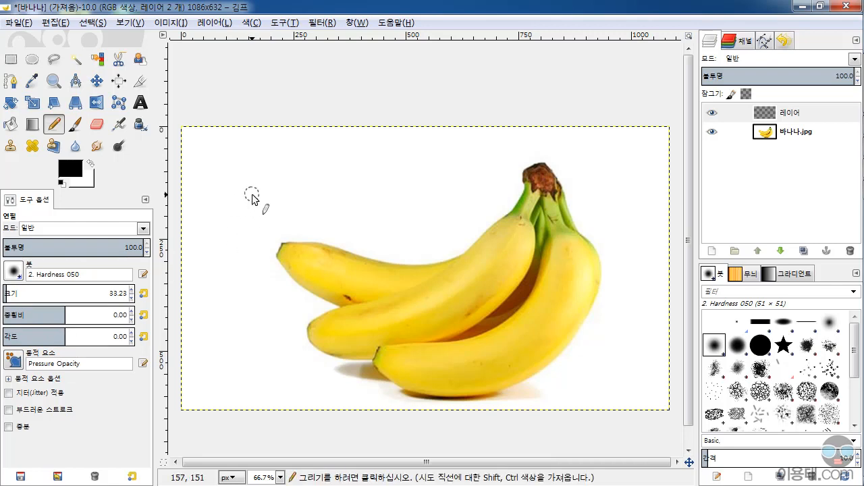
# - Set the brush aspect ratio to -9.03 and draw two curved pencil strokes above the bananas at angles 69.68 and -100.65
pyautogui.click(37, 316)
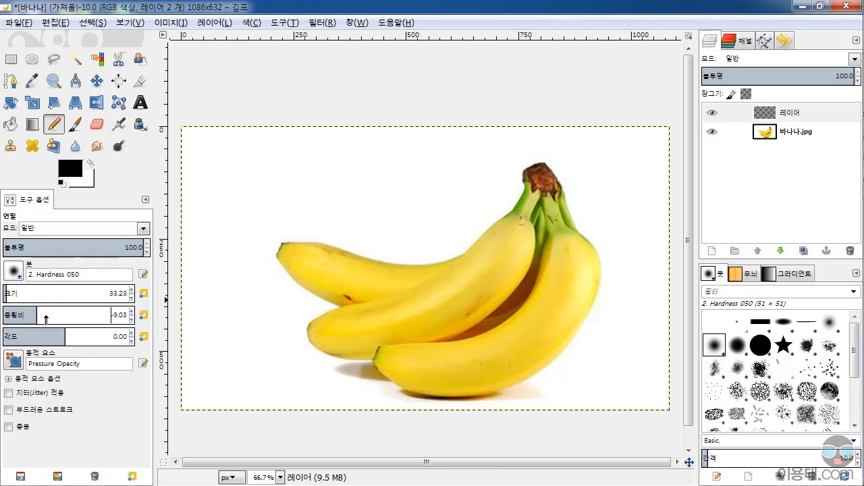
pyautogui.click(89, 337)
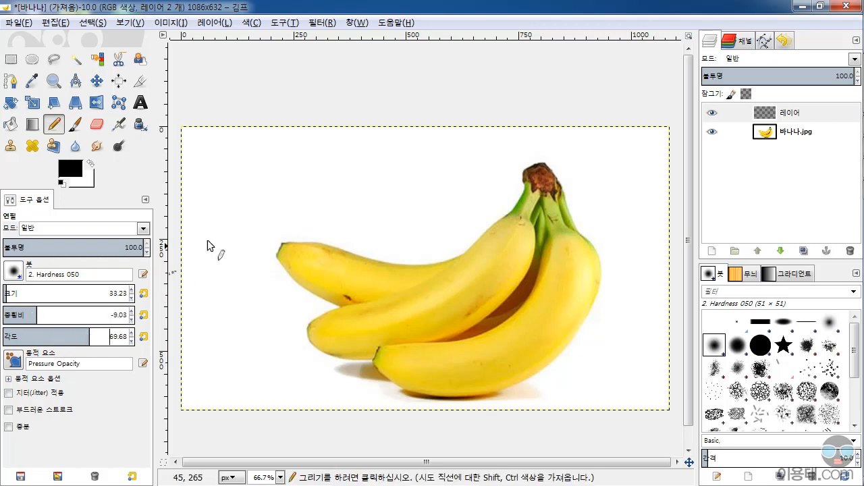
pyautogui.moveTo(259, 161)
pyautogui.mouseDown()
pyautogui.moveTo(240, 198)
pyautogui.moveTo(257, 212)
pyautogui.moveTo(300, 196)
pyautogui.mouseUp()
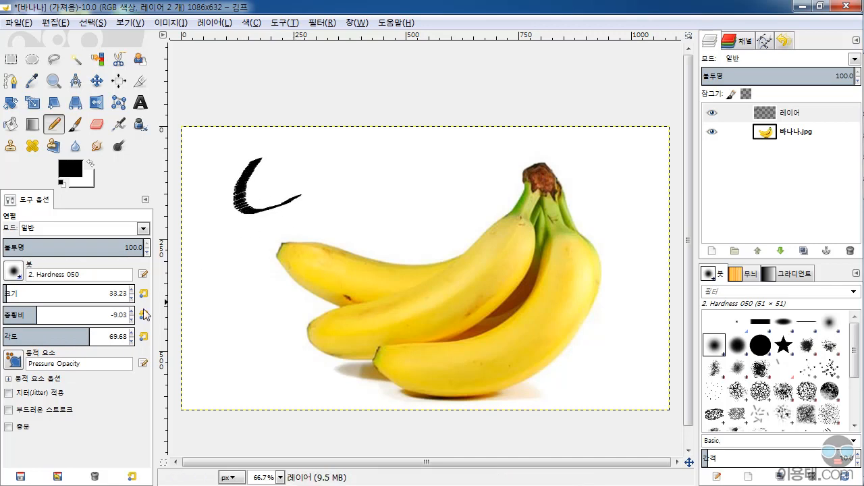
pyautogui.click(31, 337)
pyautogui.moveTo(336, 163)
pyautogui.mouseDown()
pyautogui.moveTo(329, 212)
pyautogui.moveTo(436, 189)
pyautogui.mouseUp()
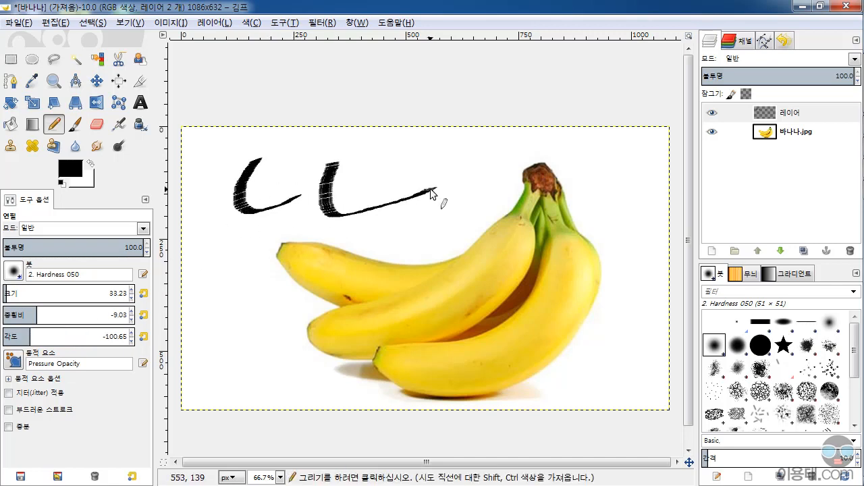
# - Set the brush angle to -38.71 and draw a third curved pencil stroke beside the banana stem
pyautogui.click(51, 336)
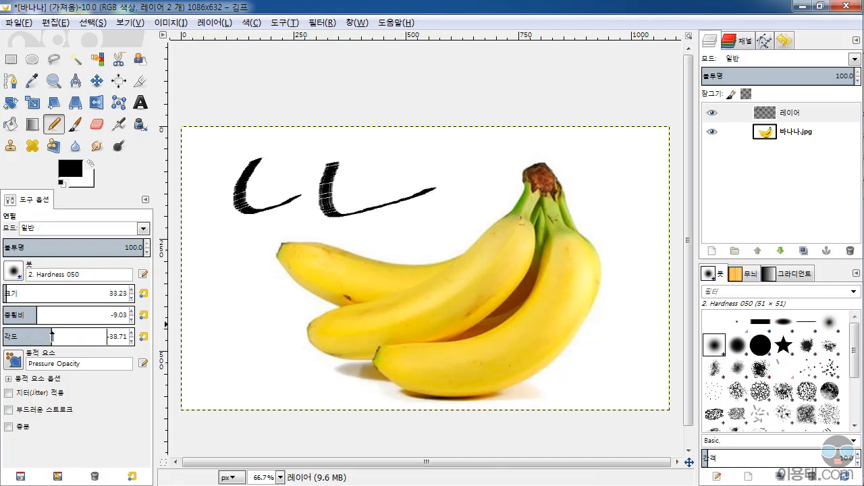
pyautogui.moveTo(438, 159)
pyautogui.mouseDown()
pyautogui.moveTo(443, 189)
pyautogui.moveTo(515, 173)
pyautogui.mouseUp()
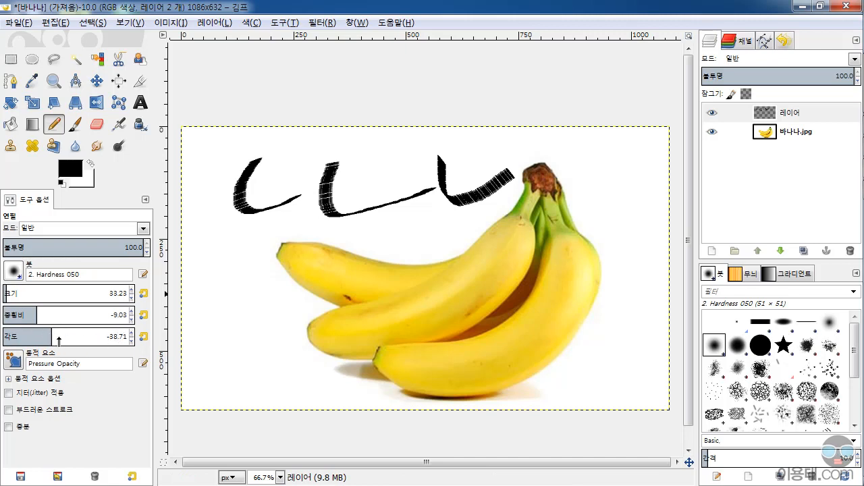
# - Reset the pencil brush's angle and aspect ratio to 0
pyautogui.doubleClick(117, 334)
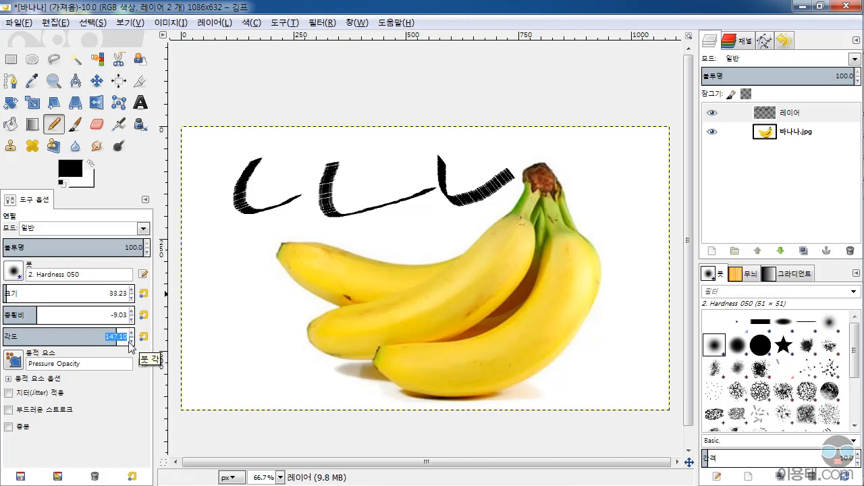
pyautogui.write('0')
pyautogui.press('Return')
pyautogui.write('00')
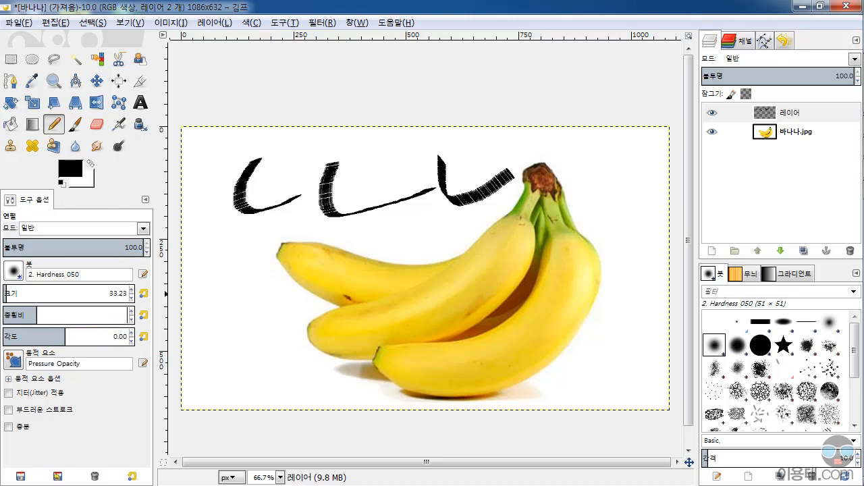
pyautogui.press('Return')
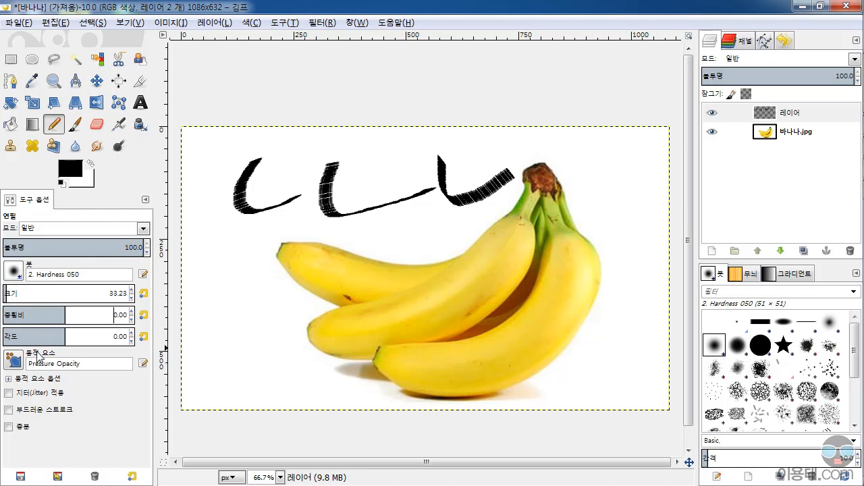
# - Apply jitter to the pencil and draw test strokes over the bananas at amounts 0.20 and 3.37
pyautogui.click(9, 393)
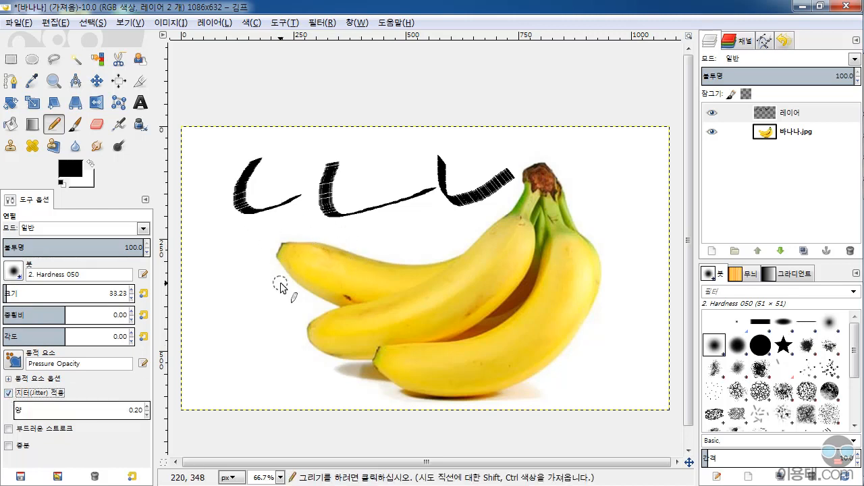
pyautogui.moveTo(252, 238)
pyautogui.mouseDown()
pyautogui.moveTo(394, 248)
pyautogui.moveTo(441, 282)
pyautogui.mouseUp()
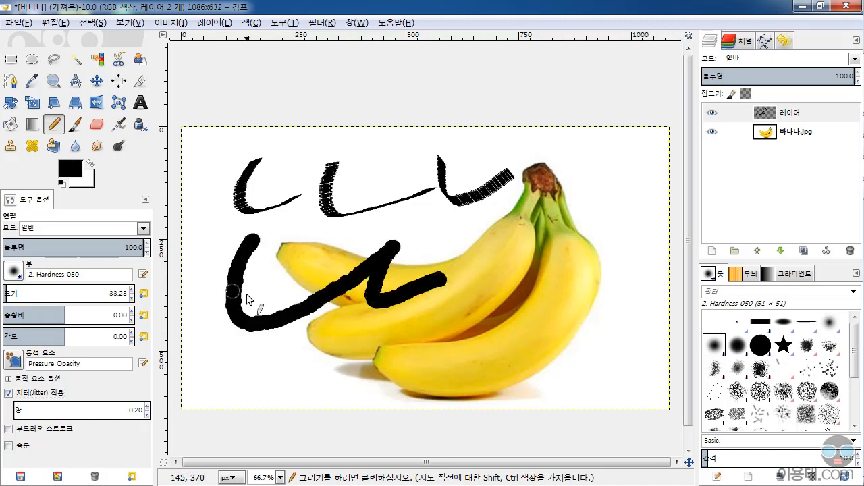
pyautogui.click(20, 410)
pyautogui.moveTo(249, 348)
pyautogui.mouseDown()
pyautogui.moveTo(243, 377)
pyautogui.moveTo(398, 312)
pyautogui.moveTo(472, 267)
pyautogui.mouseUp()
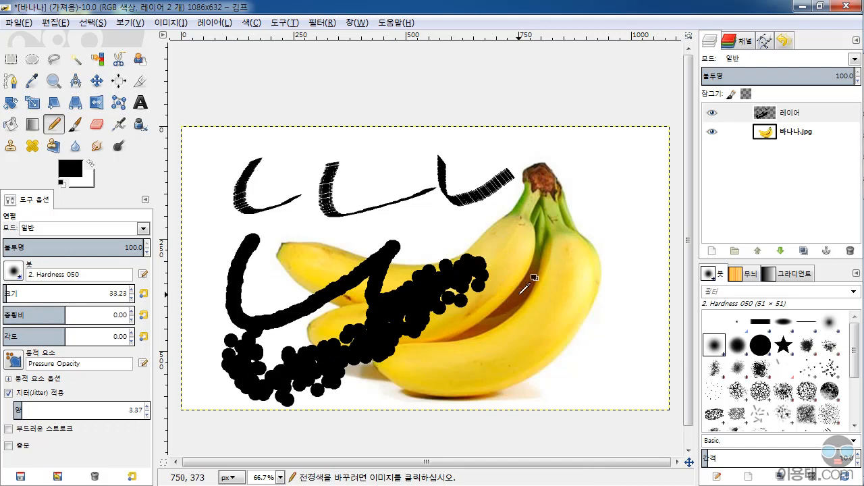
# - Undo all five test strokes on the layer and turn off jitter
pyautogui.hotkey('ctrl', 'z')
pyautogui.hotkey('ctrl', 'z')
pyautogui.hotkey('ctrl', 'z')
pyautogui.hotkey('ctrl', 'z')
pyautogui.hotkey('ctrl', 'z')
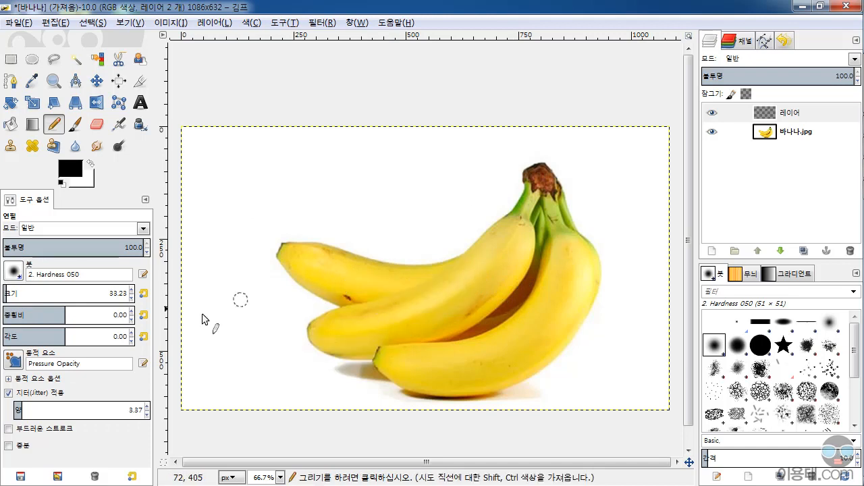
pyautogui.click(20, 396)
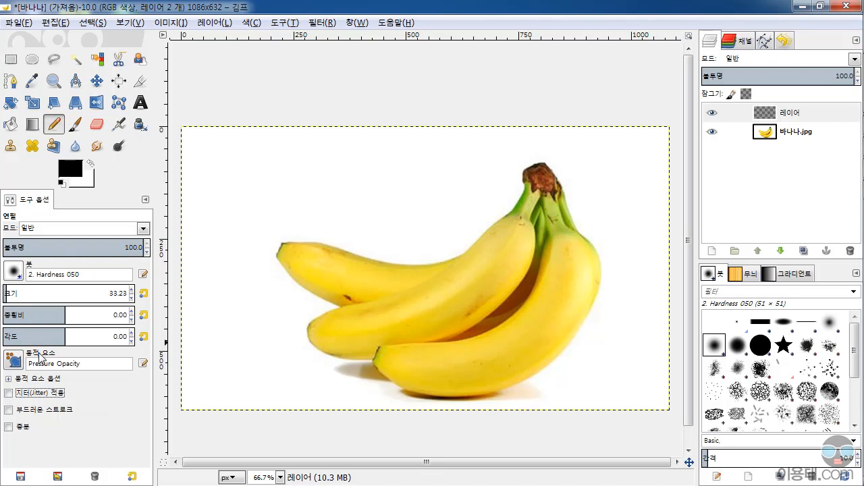
# - Set the pencil's dynamics to Basic Dynamics
pyautogui.click(13, 360)
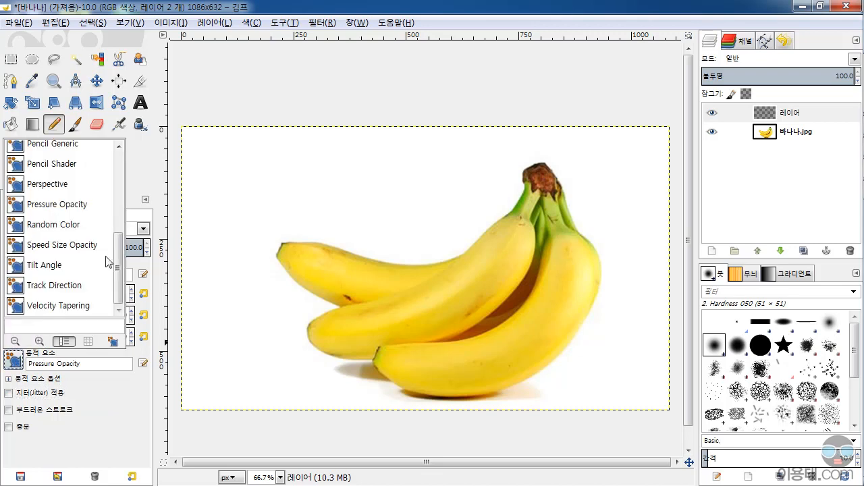
pyautogui.moveTo(118, 246); pyautogui.dragTo(118, 157)
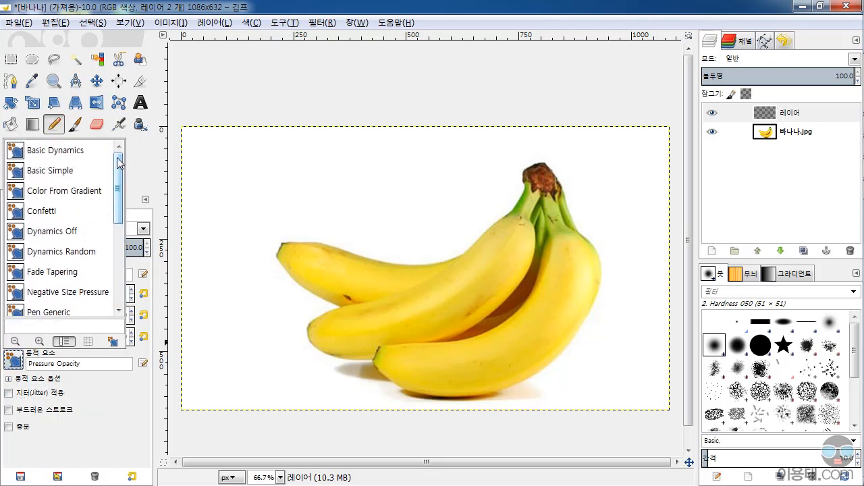
pyautogui.click(57, 153)
# - Try several curved pencil strokes with Basic Dynamics, undoing each stroke
pyautogui.moveTo(292, 168)
pyautogui.mouseDown()
pyautogui.moveTo(296, 270)
pyautogui.moveTo(422, 184)
pyautogui.mouseUp()
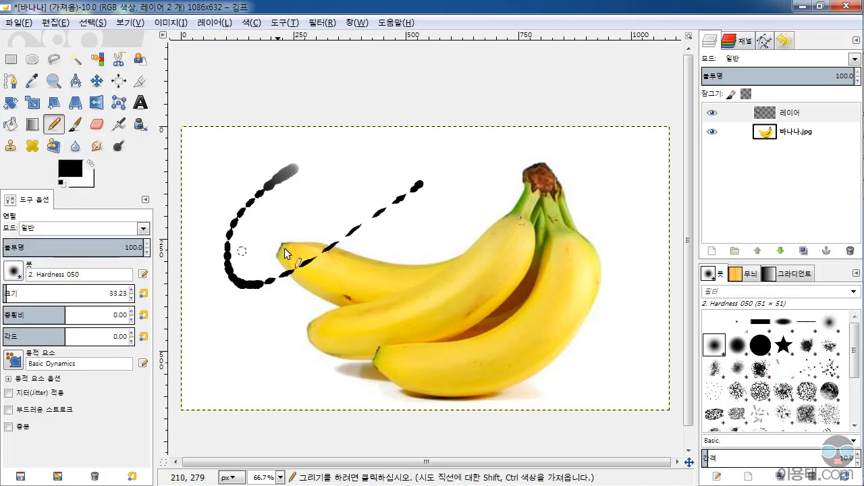
pyautogui.hotkey('ctrl', 'z')
pyautogui.moveTo(290, 174)
pyautogui.mouseDown()
pyautogui.moveTo(266, 217)
pyautogui.moveTo(461, 193)
pyautogui.mouseUp()
pyautogui.hotkey('ctrl', 'z')
pyautogui.moveTo(274, 170); pyautogui.dragTo(373, 265)
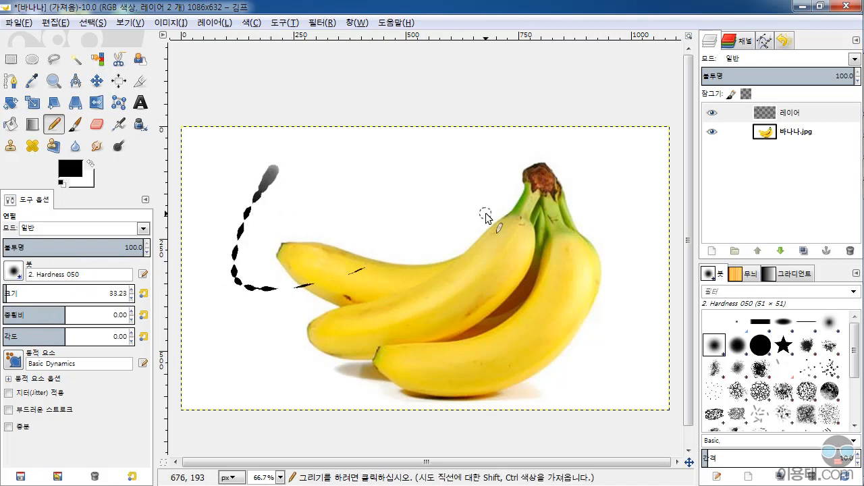
pyautogui.hotkey('ctrl', 'z')
pyautogui.moveTo(266, 173); pyautogui.dragTo(464, 193)
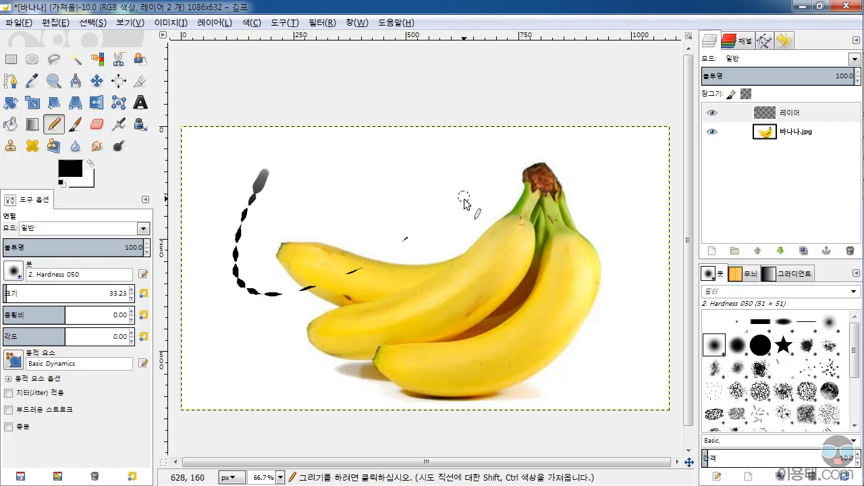
pyautogui.hotkey('ctrl', 'z')
pyautogui.moveTo(255, 161)
pyautogui.mouseDown()
pyautogui.moveTo(237, 208)
pyautogui.moveTo(255, 221)
pyautogui.moveTo(365, 192)
pyautogui.mouseUp()
pyautogui.hotkey('ctrl', 'z')
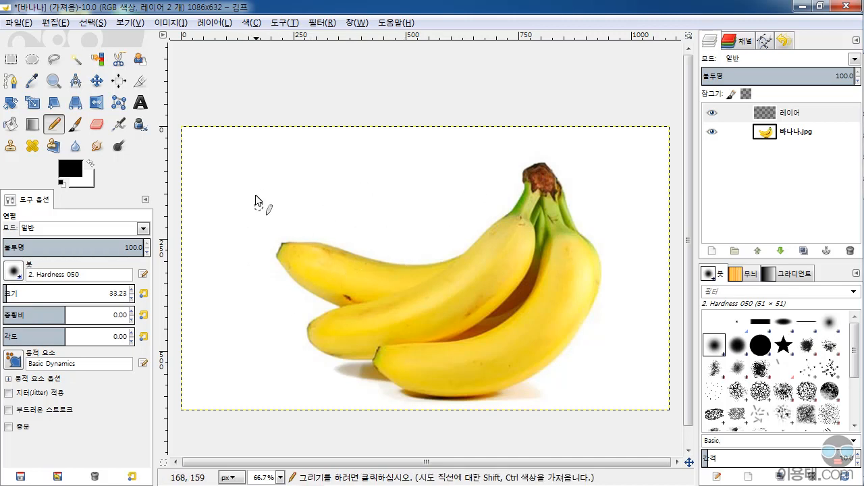
pyautogui.moveTo(257, 167); pyautogui.dragTo(370, 224)
pyautogui.hotkey('ctrl', 'z')
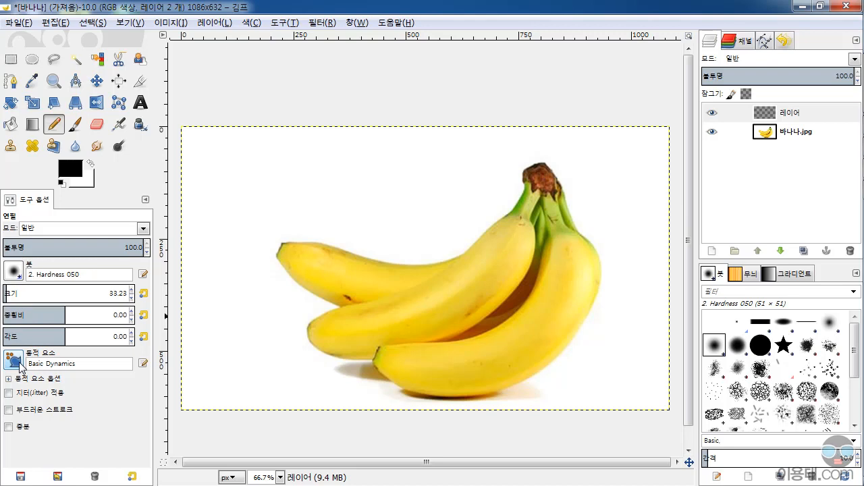
# - Expand the dynamics options and change the pencil's dynamics to Color From Gradient
pyautogui.click(8, 380)
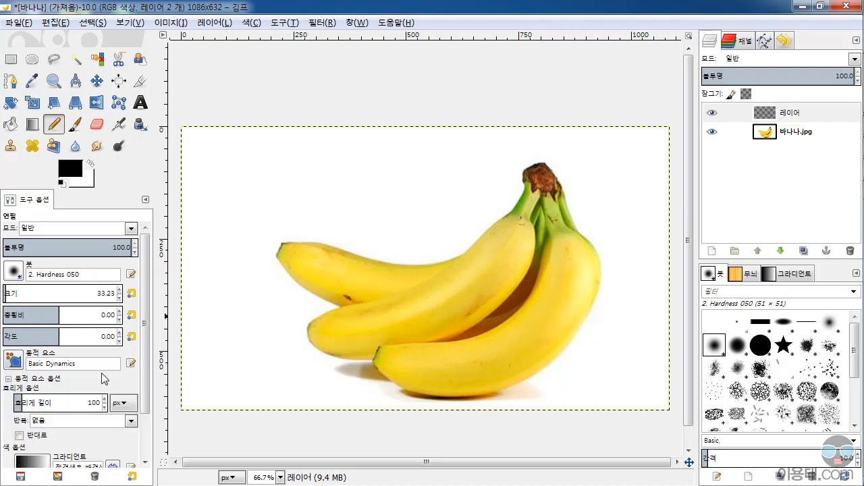
pyautogui.scroll(-2, 149, 391)
pyautogui.scroll(-1, 148, 390)
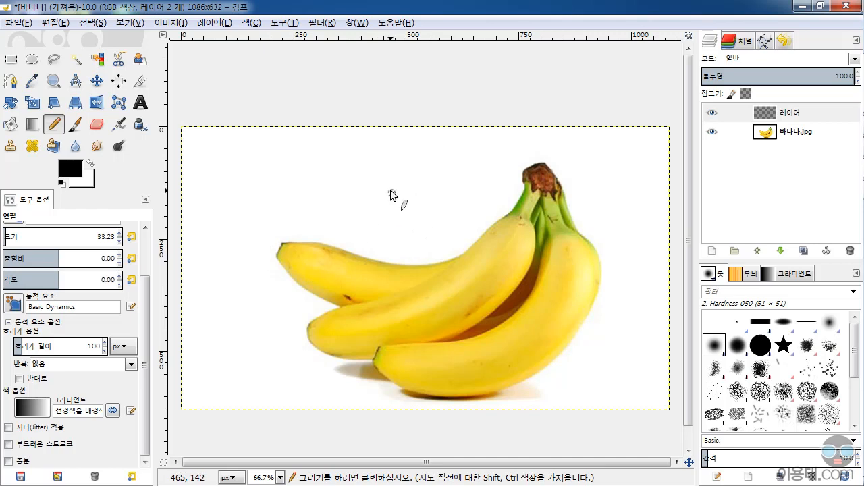
pyautogui.click(13, 303)
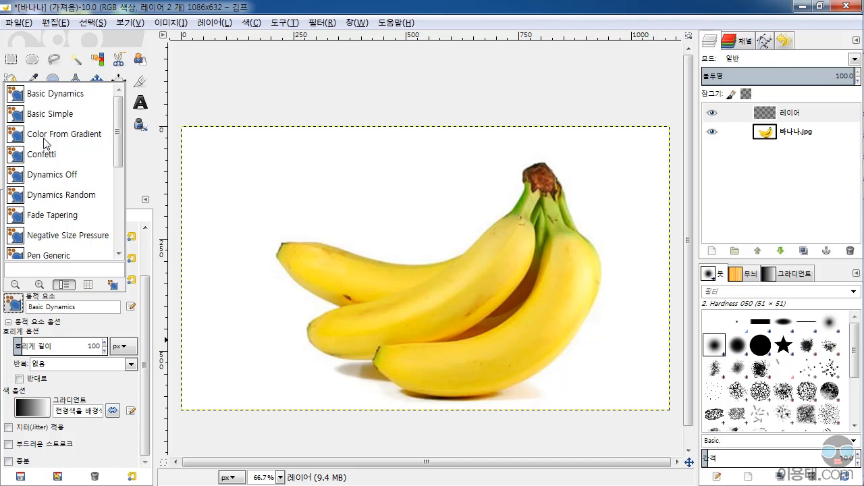
pyautogui.click(64, 136)
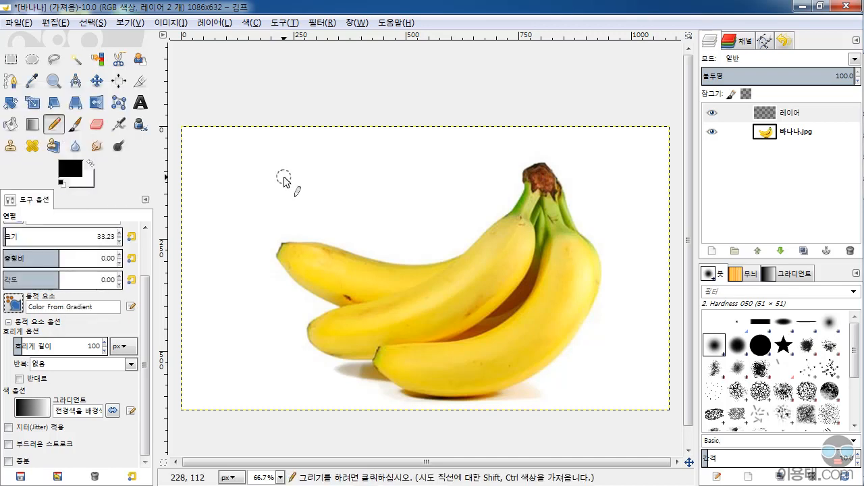
# - Try a curved gradient-coloured stroke with a fade length of 100 px and undo it
pyautogui.moveTo(266, 166); pyautogui.dragTo(340, 246)
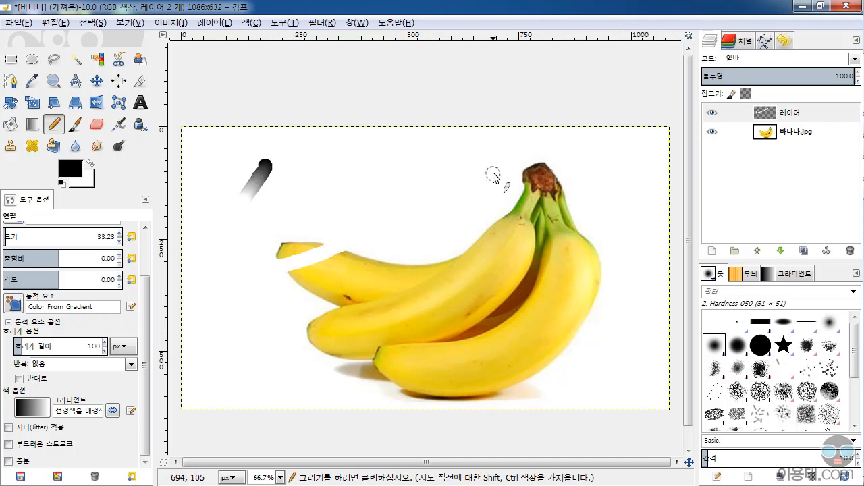
pyautogui.press('ctrl')
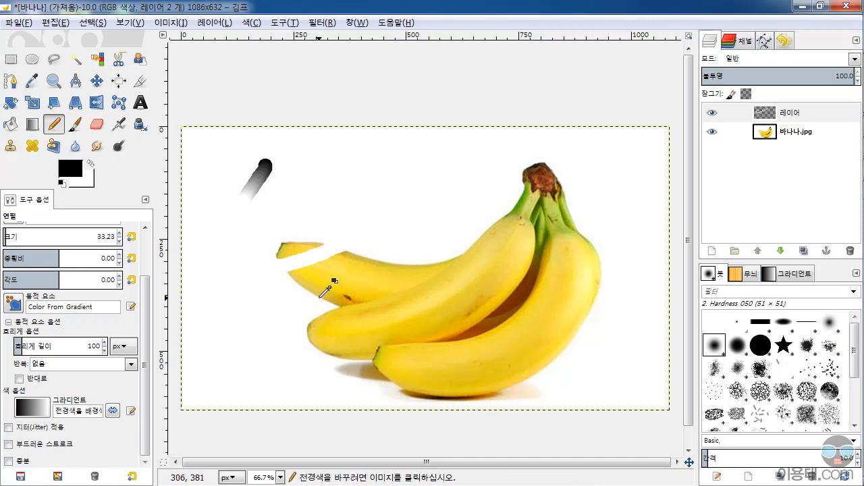
pyautogui.hotkey('ctrl', 'z')
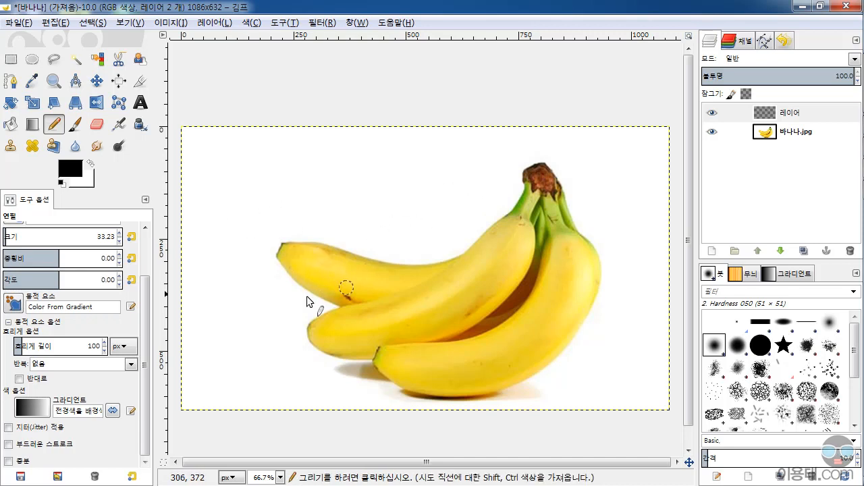
# - Try gradient strokes at longer fade lengths, undoing each stroke, and leave the fade length at 362 px
pyautogui.click(33, 344)
pyautogui.moveTo(263, 160); pyautogui.dragTo(351, 255)
pyautogui.hotkey('ctrl', 'z')
pyautogui.click(46, 345)
pyautogui.moveTo(259, 154); pyautogui.dragTo(306, 202)
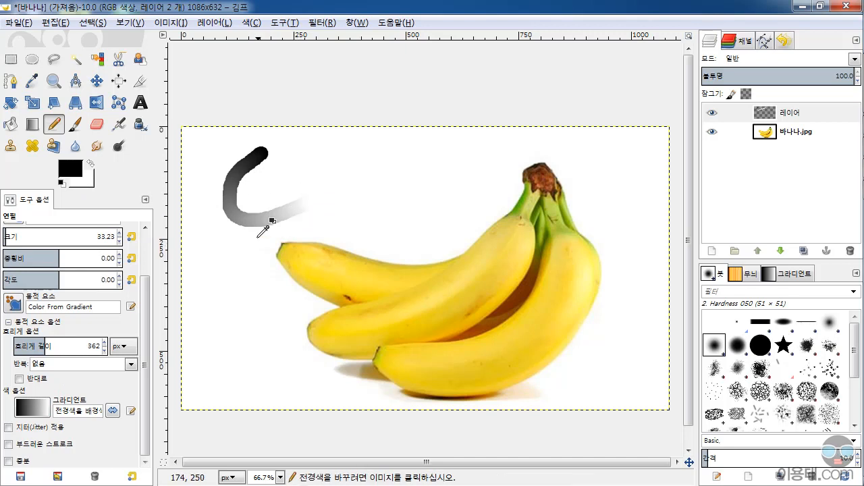
pyautogui.hotkey('ctrl', 'z')
# - Set the foreground colour to red, try a curved red-to-white gradient stroke and undo it
pyautogui.click(73, 172)
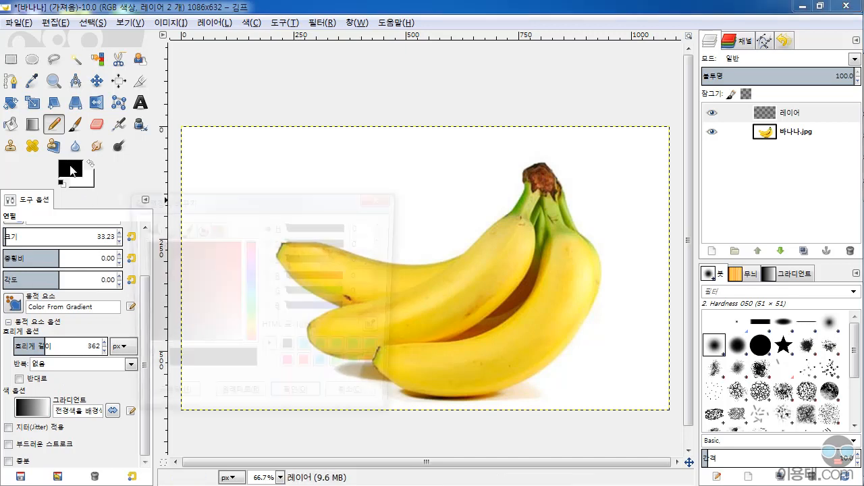
pyautogui.moveTo(187, 268); pyautogui.dragTo(250, 233)
pyautogui.click(299, 404)
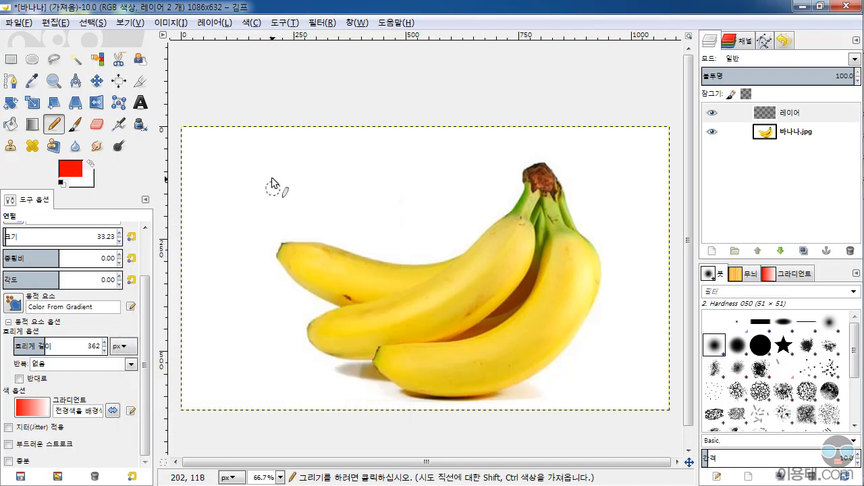
pyautogui.moveTo(267, 162); pyautogui.dragTo(305, 233)
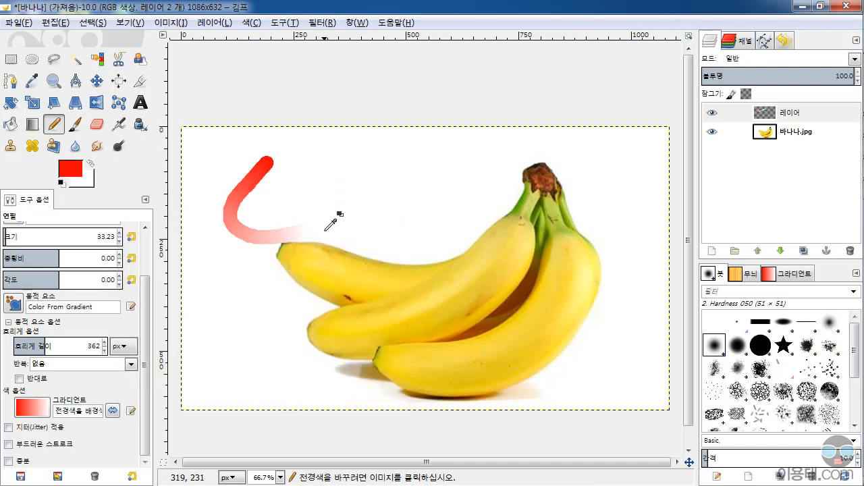
pyautogui.hotkey('ctrl', 'z')
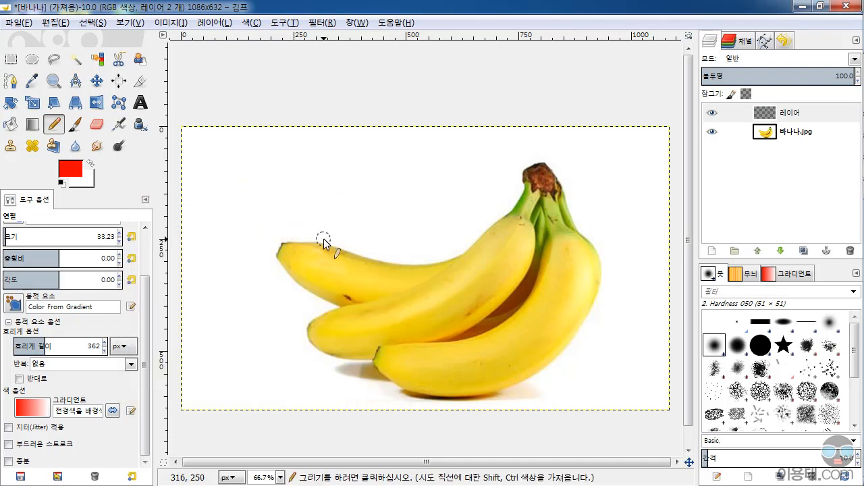
# - Set the background colour to light pink, try a curved red-to-pink gradient stroke and undo it
pyautogui.click(90, 181)
pyautogui.moveTo(233, 316); pyautogui.dragTo(237, 323)
pyautogui.click(299, 403)
pyautogui.moveTo(246, 155); pyautogui.dragTo(401, 166)
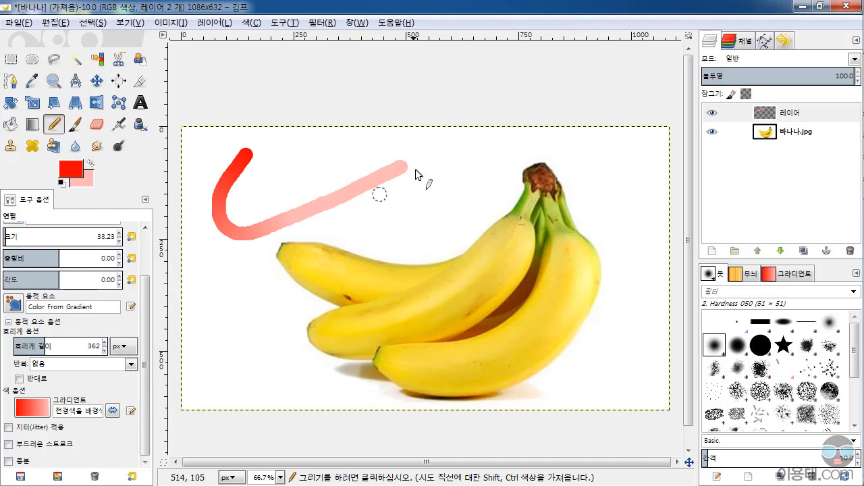
pyautogui.press('ctrl')
pyautogui.hotkey('ctrl', 'z')
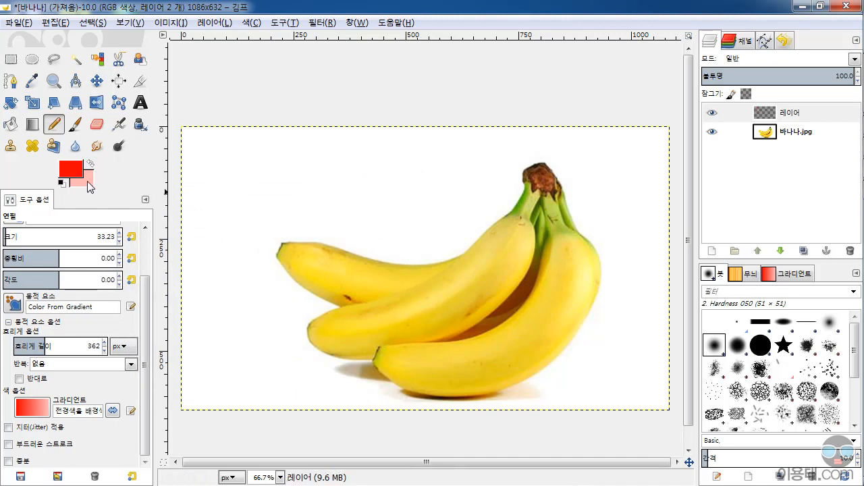
# - Set the background colour back to white
pyautogui.click(88, 181)
pyautogui.moveTo(199, 259); pyautogui.dragTo(268, 383)
pyautogui.click(291, 402)
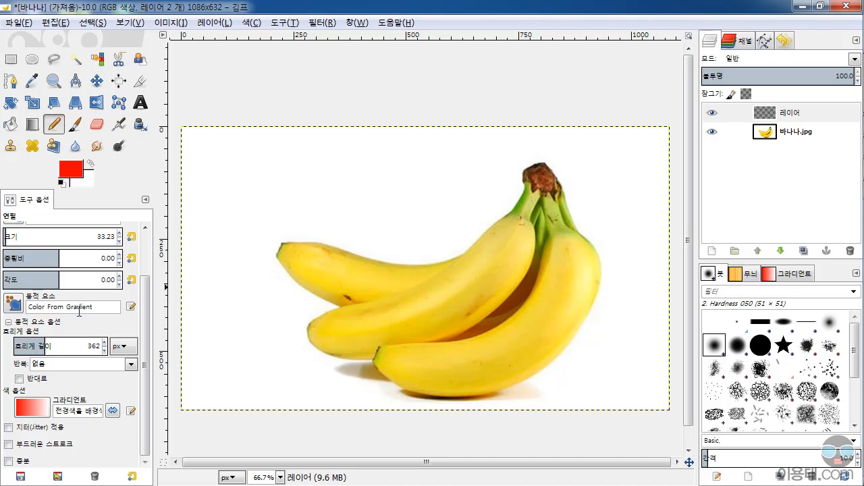
# - Look through the list of available dynamics presets and close it without choosing another one
pyautogui.click(15, 304)
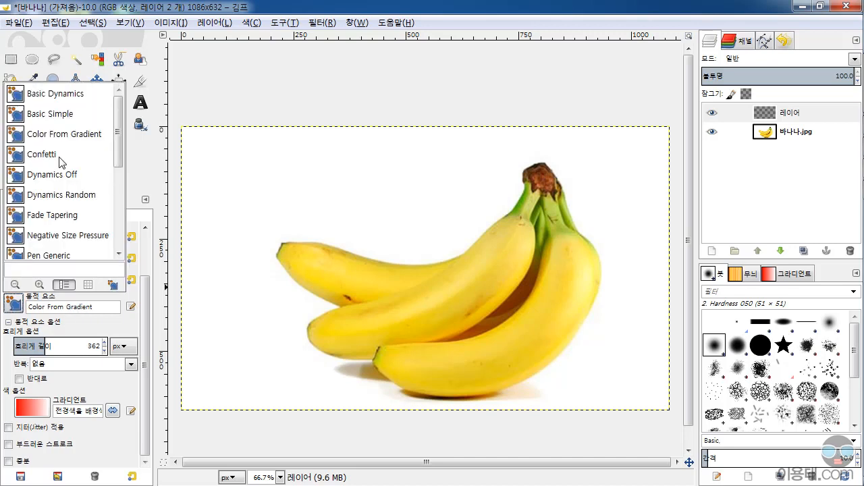
pyautogui.moveTo(118, 147); pyautogui.dragTo(117, 223)
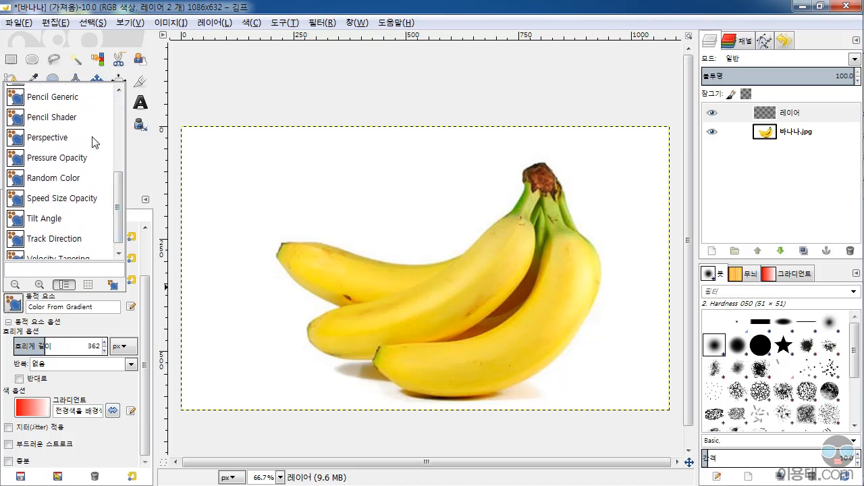
pyautogui.click(127, 390)
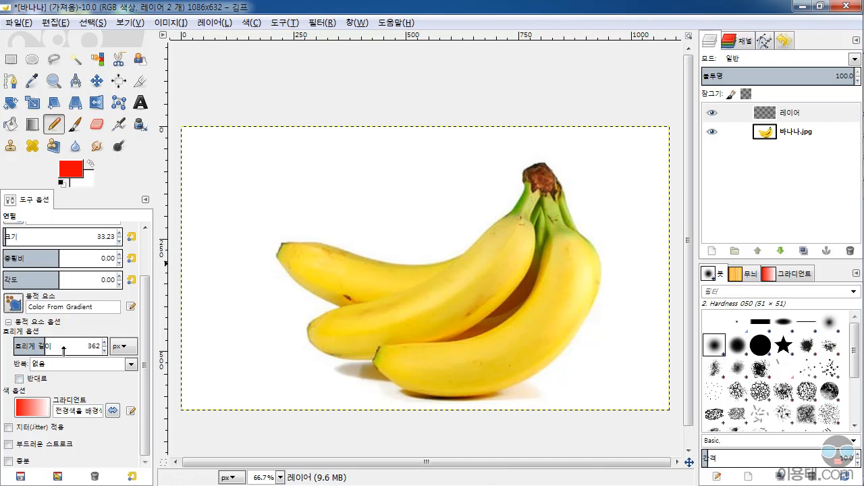
# - Switch to the Paintbrush tool, try a curved red-to-white gradient stroke beside the bananas and undo it
pyautogui.moveTo(145, 322); pyautogui.dragTo(157, 259)
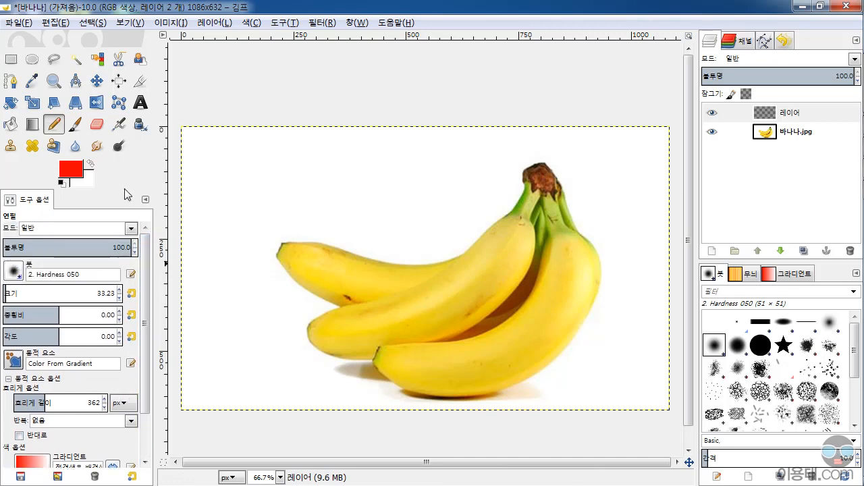
pyautogui.click(75, 127)
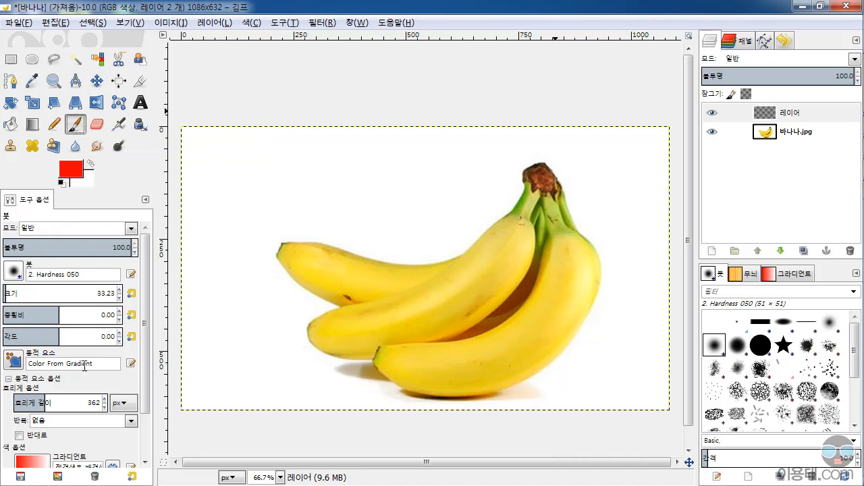
pyautogui.moveTo(145, 272)
pyautogui.mouseDown()
pyautogui.moveTo(145, 363)
pyautogui.moveTo(145, 235)
pyautogui.mouseUp()
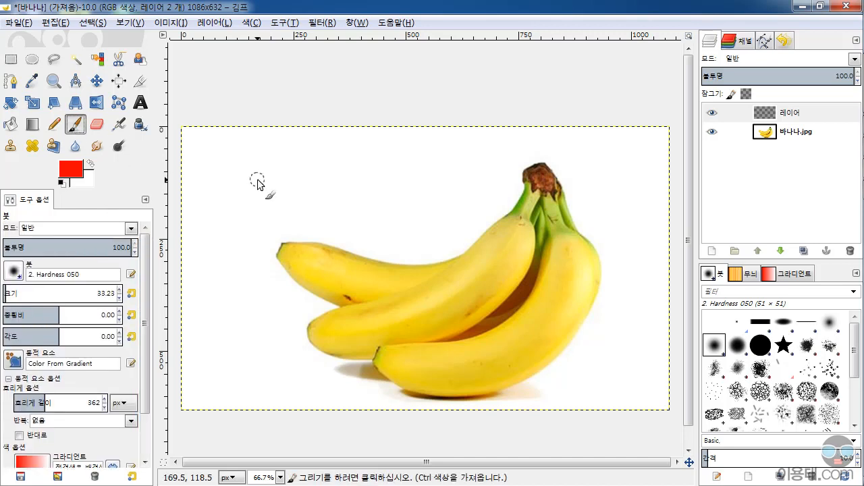
pyautogui.moveTo(285, 158)
pyautogui.mouseDown()
pyautogui.moveTo(250, 178)
pyautogui.moveTo(312, 212)
pyautogui.mouseUp()
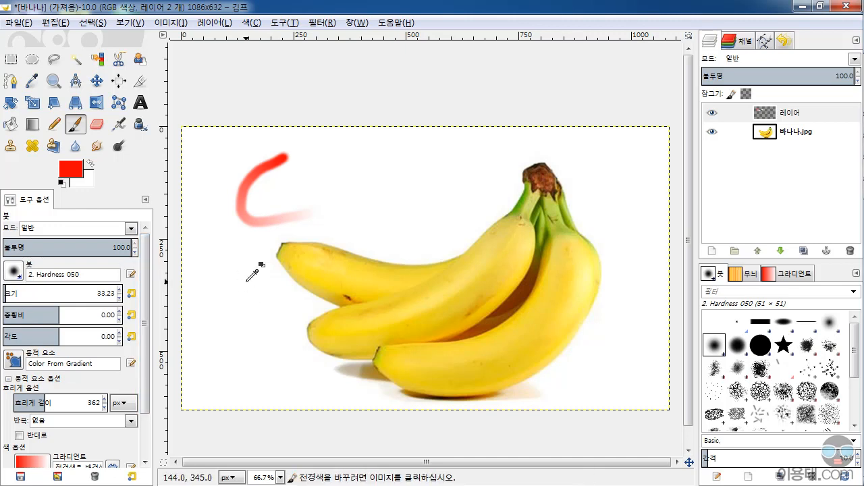
pyautogui.hotkey('ctrl', 'z')
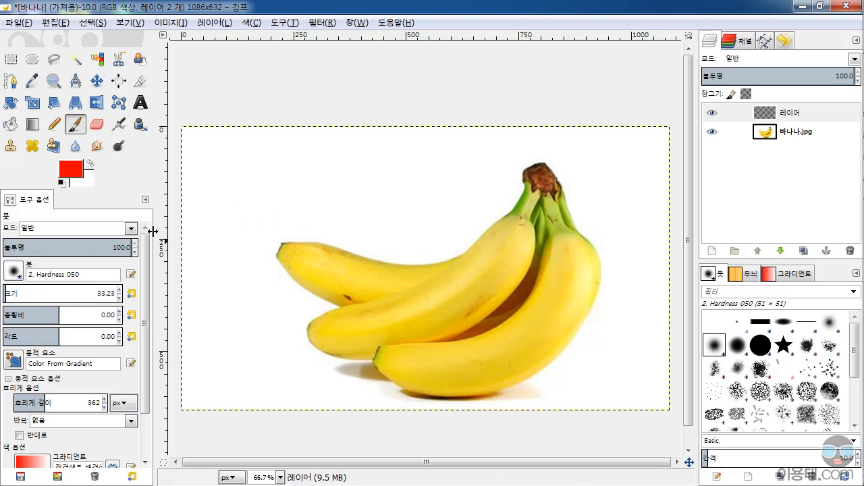
# - Switch to the Airbrush tool, try two curved strokes with the Color From Gradient dynamics and undo both
pyautogui.click(119, 125)
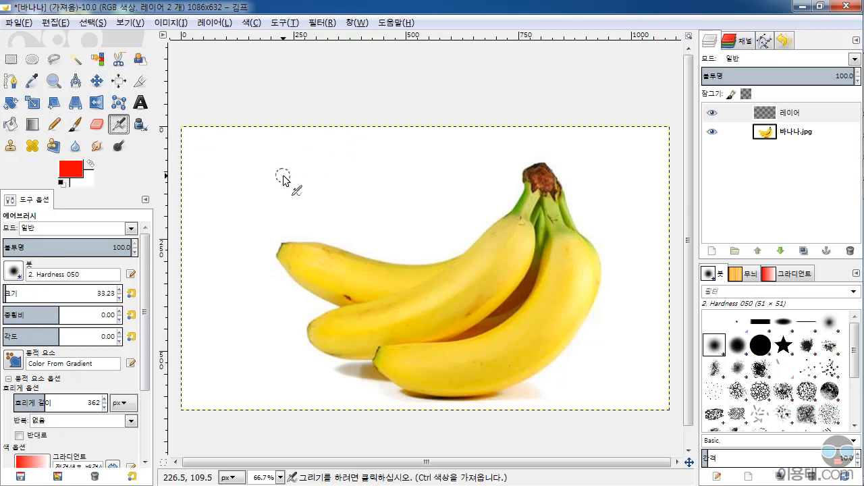
pyautogui.moveTo(285, 171); pyautogui.dragTo(240, 246)
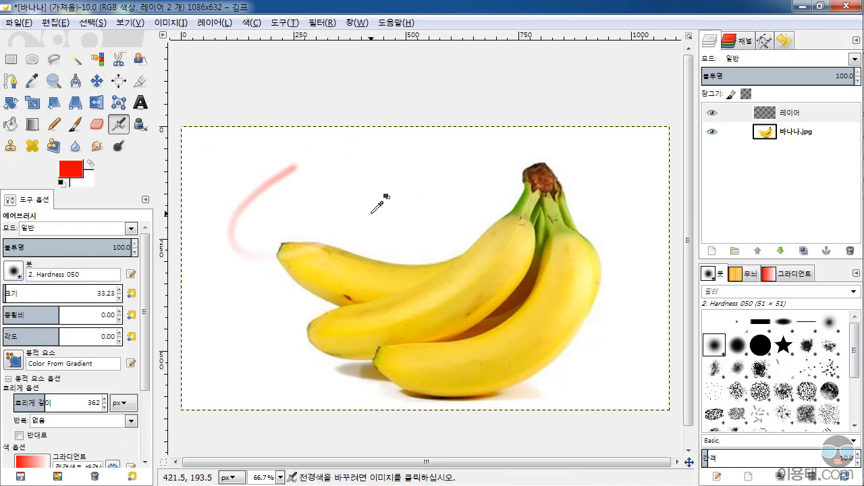
pyautogui.hotkey('ctrl', 'z')
pyautogui.moveTo(284, 174); pyautogui.dragTo(246, 250)
pyautogui.hotkey('ctrl', 'z')
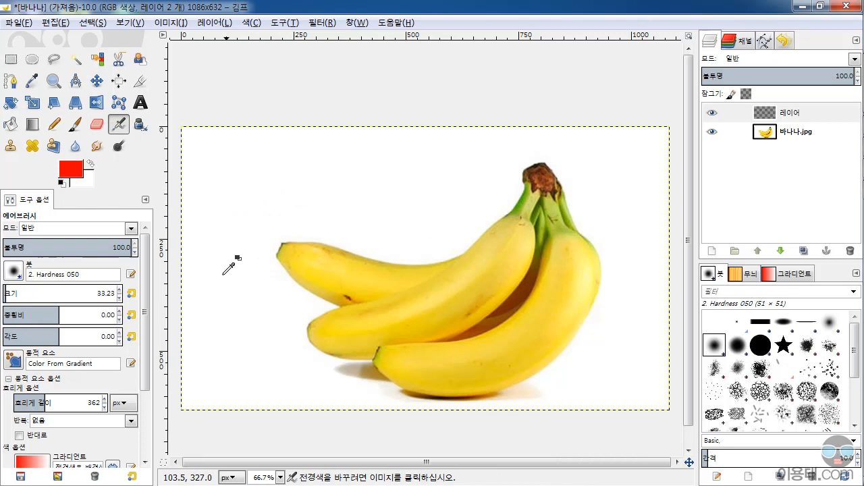
# - Set the airbrush dynamics to Basic Simple, try a long curved stroke across the upper canvas and undo it
pyautogui.click(13, 360)
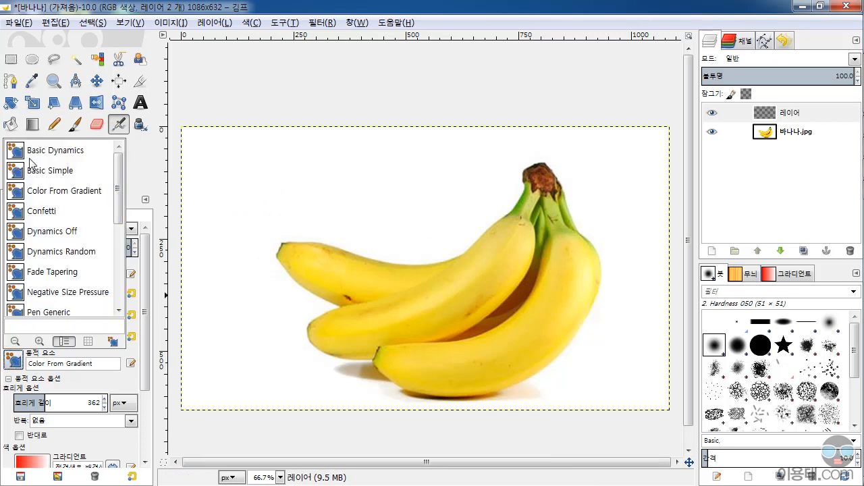
pyautogui.click(50, 177)
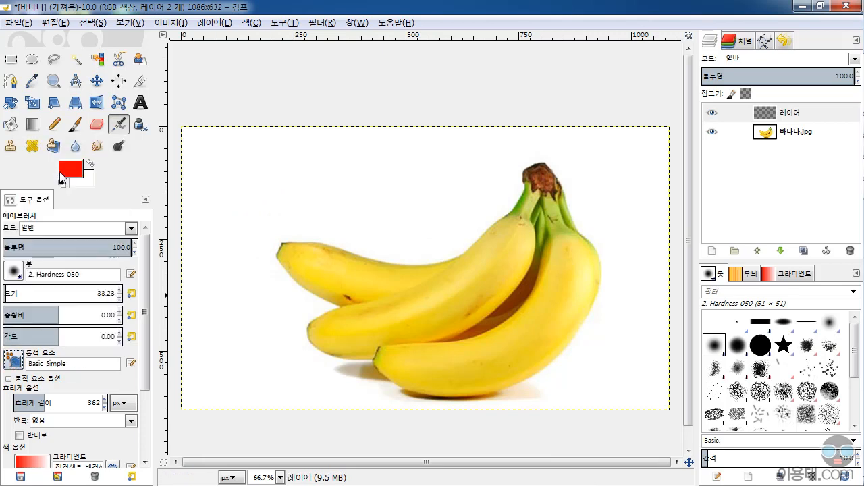
pyautogui.moveTo(277, 167)
pyautogui.mouseDown()
pyautogui.moveTo(399, 196)
pyautogui.moveTo(463, 165)
pyautogui.mouseUp()
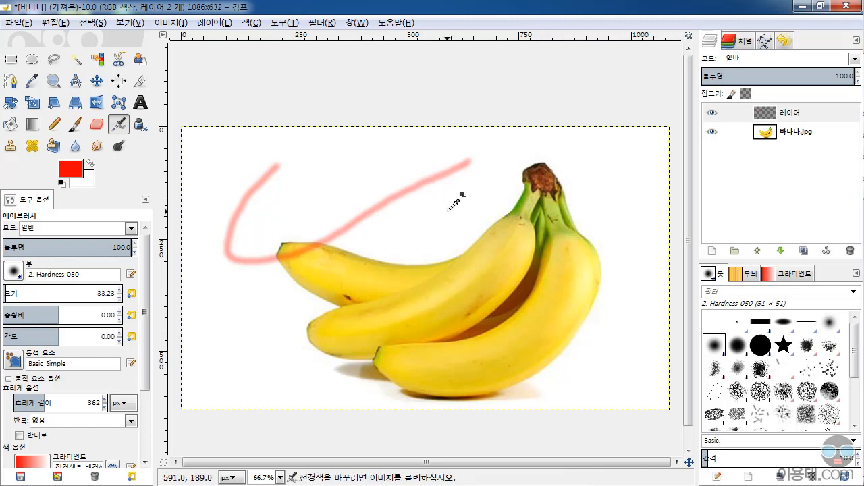
pyautogui.hotkey('ctrl', 'z')
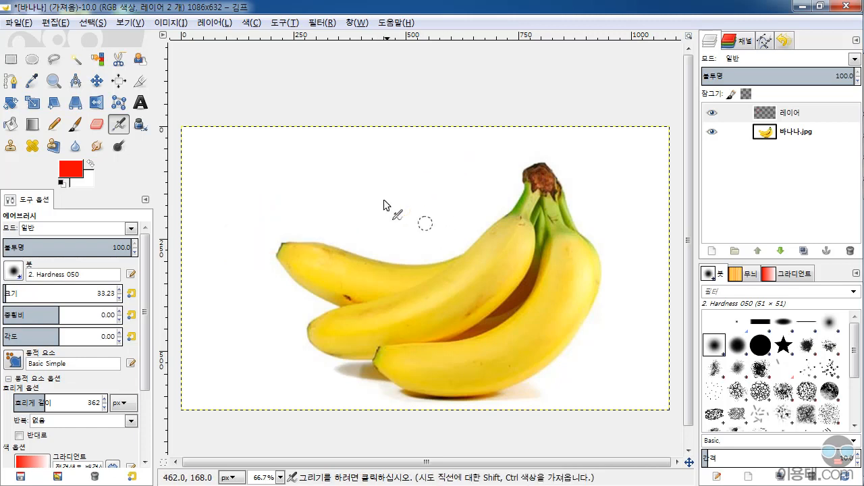
# - Choose the 2. Hardness 025 brush for the airbrush, try a curved stroke above the bananas and undo it
pyautogui.click(830, 324)
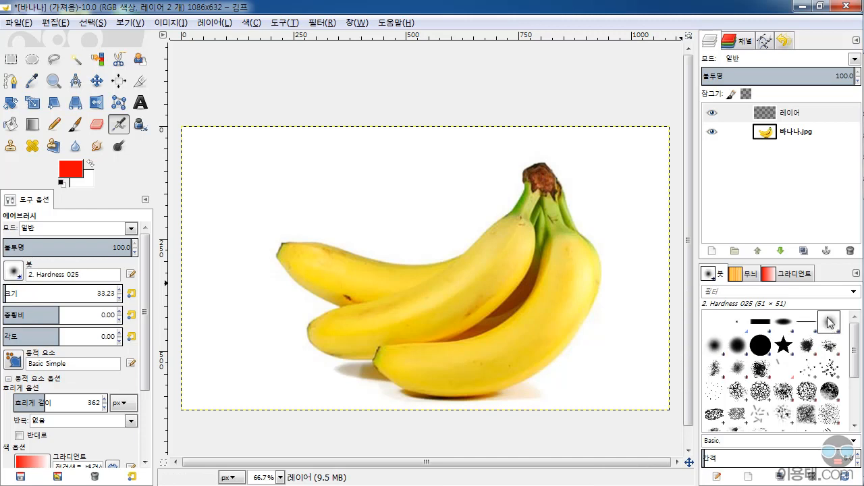
pyautogui.moveTo(257, 216); pyautogui.dragTo(450, 154)
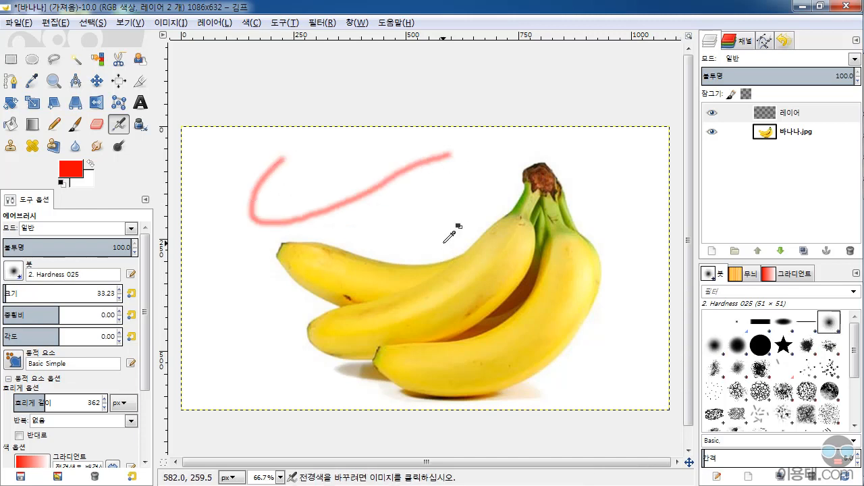
pyautogui.hotkey('ctrl', 'z')
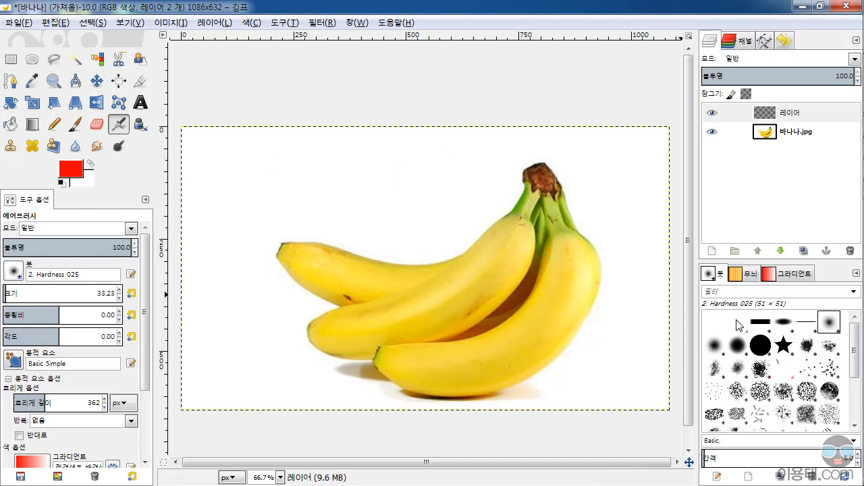
# - Choose the 2. Hardness 100 brush, try a curved airbrush stroke, undo it and look over the remaining airbrush options
pyautogui.click(761, 346)
pyautogui.moveTo(312, 162)
pyautogui.mouseDown()
pyautogui.moveTo(285, 181)
pyautogui.moveTo(433, 206)
pyautogui.mouseUp()
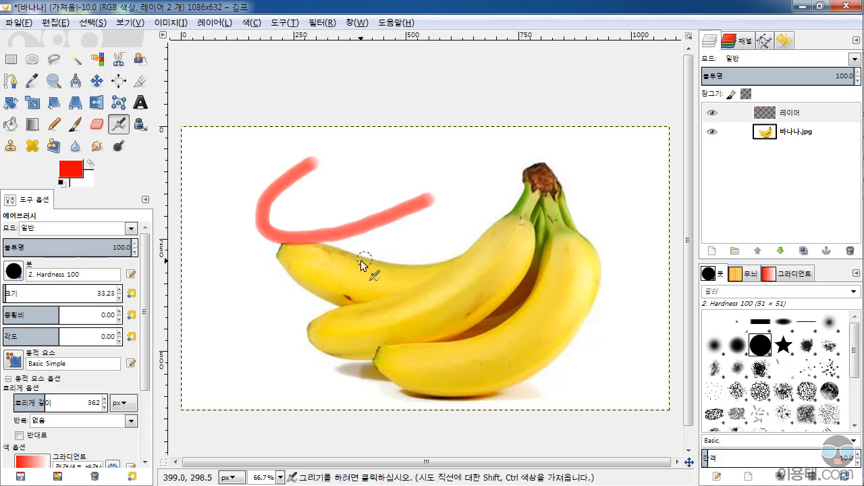
pyautogui.hotkey('ctrl', 'z')
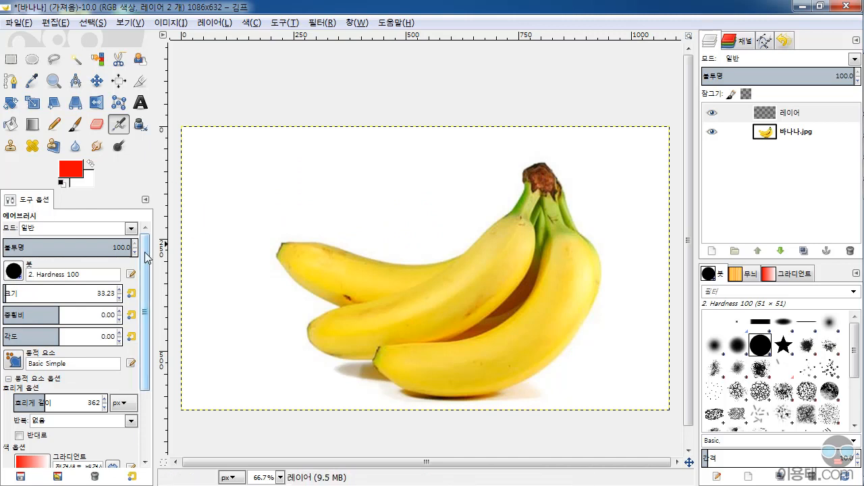
pyautogui.moveTo(144, 251); pyautogui.dragTo(145, 325)
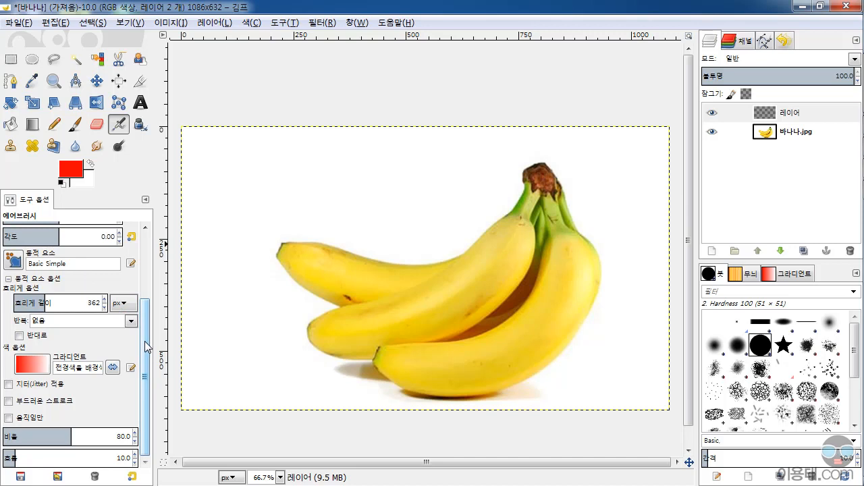
pyautogui.moveTo(145, 346); pyautogui.dragTo(145, 273)
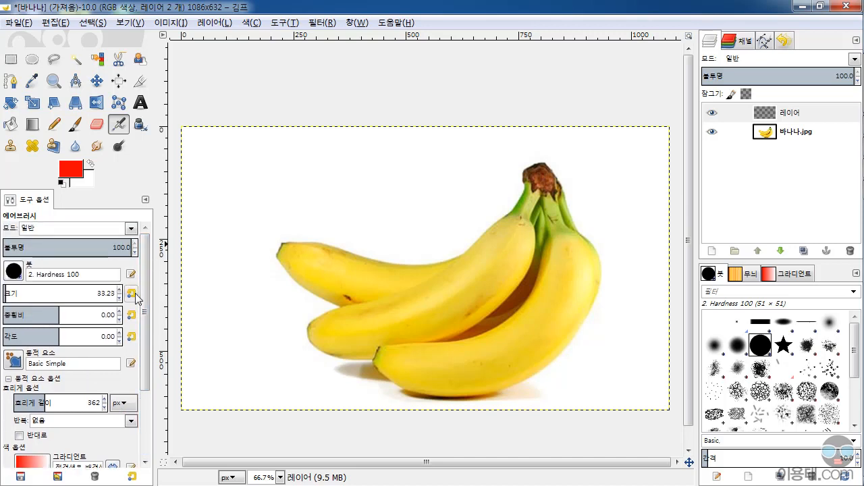
# - Switch to the Ink tool, try a curved red stroke beside the bananas and undo it
pyautogui.click(141, 127)
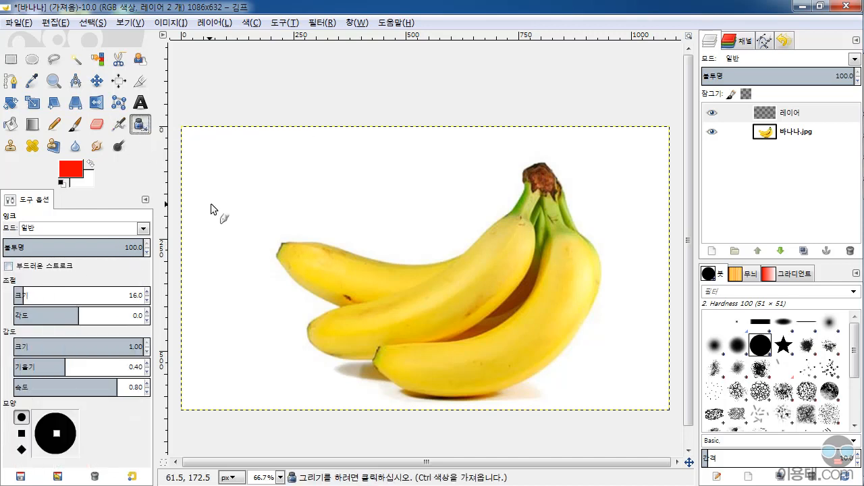
pyautogui.moveTo(266, 156)
pyautogui.mouseDown()
pyautogui.moveTo(224, 232)
pyautogui.moveTo(386, 204)
pyautogui.mouseUp()
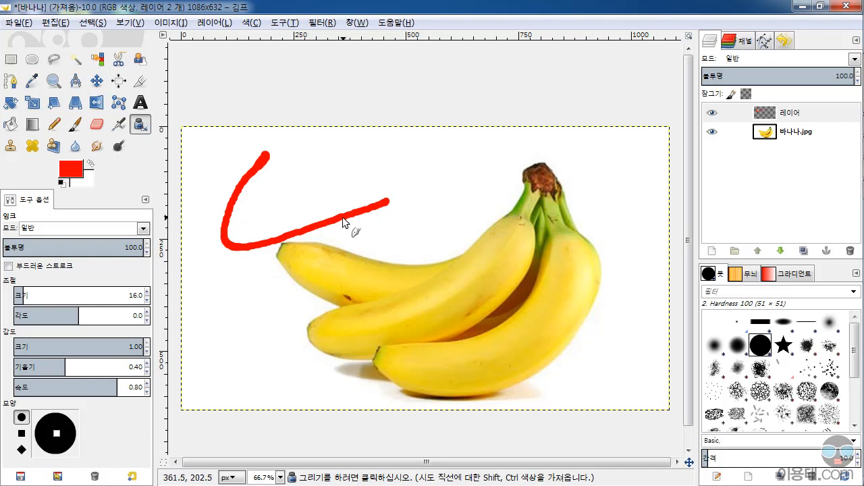
pyautogui.hotkey('ctrl', 'z')
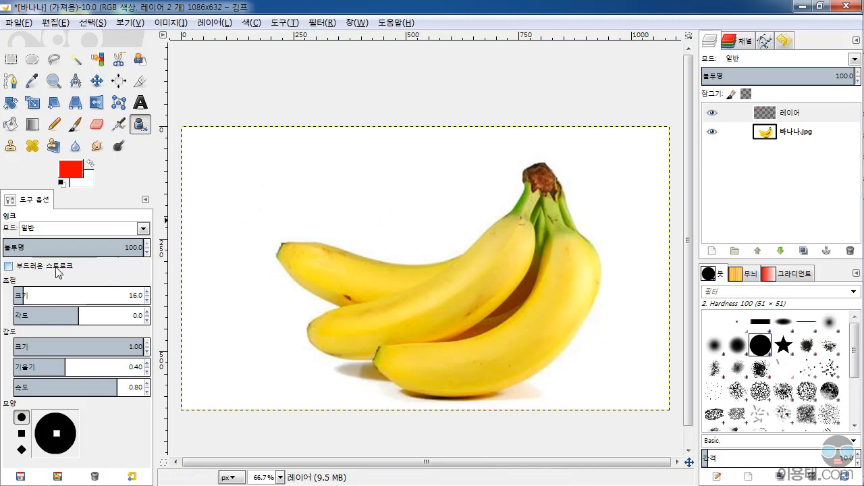
# - Enable smooth stroke for the Ink tool, try a stroke, undo it and disable smooth stroke again
pyautogui.click(9, 266)
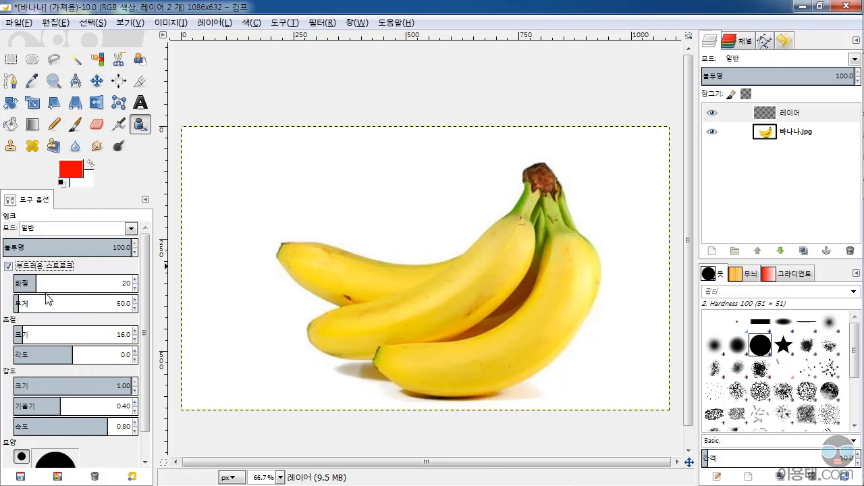
pyautogui.moveTo(232, 154)
pyautogui.mouseDown()
pyautogui.moveTo(273, 207)
pyautogui.moveTo(440, 167)
pyautogui.mouseUp()
pyautogui.hotkey('ctrl', 'z')
pyautogui.click(9, 266)
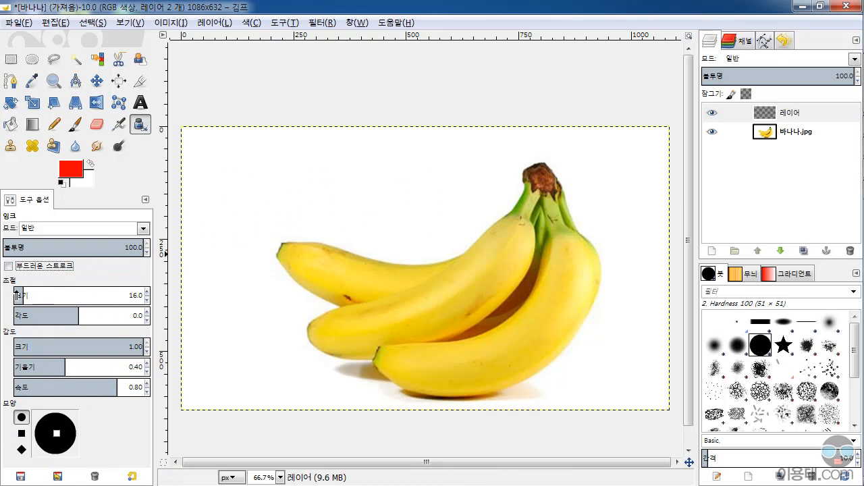
# - Set the ink adjustment size to 48.7, try a stroke above the bananas and undo it
pyautogui.click(47, 297)
pyautogui.moveTo(267, 177)
pyautogui.mouseDown()
pyautogui.moveTo(235, 243)
pyautogui.moveTo(422, 200)
pyautogui.mouseUp()
pyautogui.hotkey('ctrl', 'z')
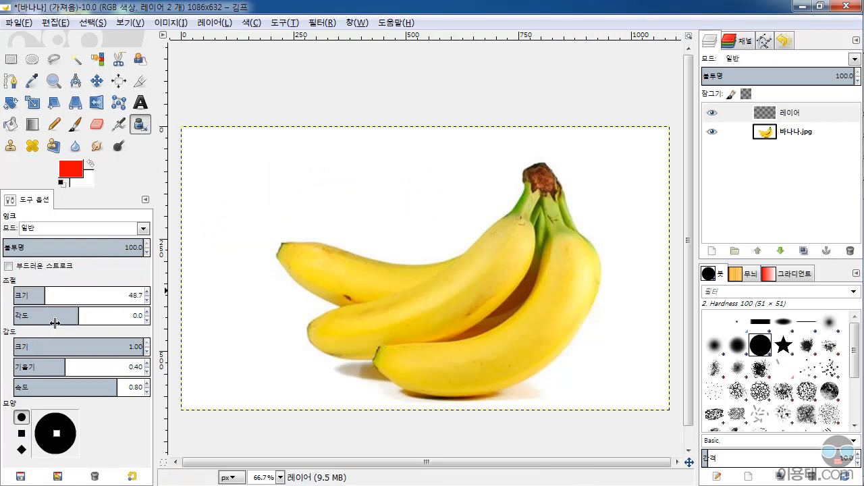
# - Set the ink angle to -52.7, try a zigzag stroke across the upper canvas and undo it
pyautogui.click(43, 319)
pyautogui.moveTo(233, 180); pyautogui.dragTo(469, 223)
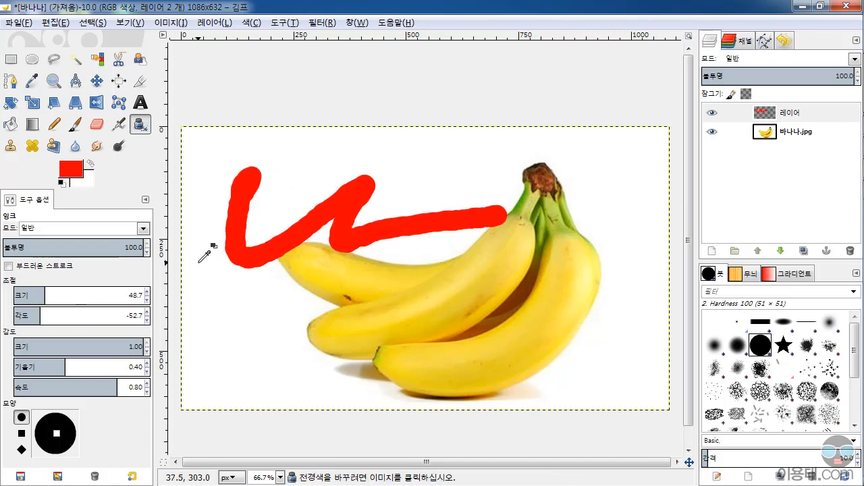
pyautogui.hotkey('ctrl', 'z')
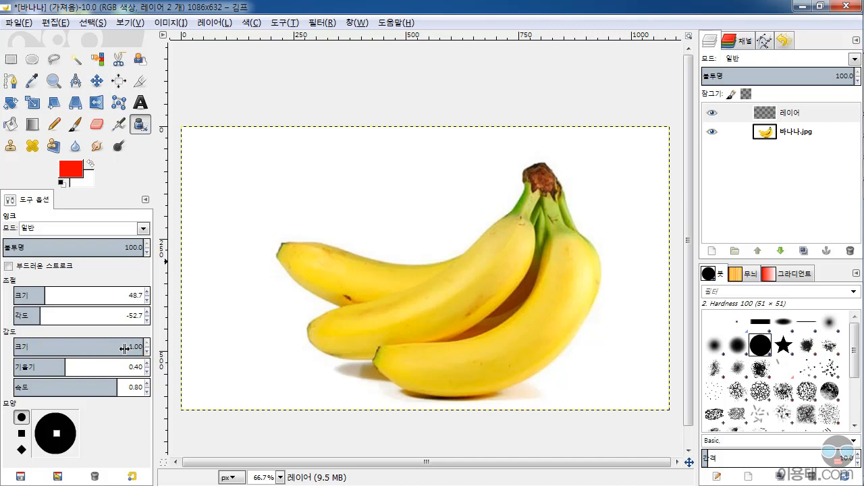
# - Compare wavy ink strokes before and after setting the size sensitivity to 0.19, undoing each stroke
pyautogui.moveTo(262, 157)
pyautogui.mouseDown()
pyautogui.moveTo(315, 214)
pyautogui.moveTo(497, 193)
pyautogui.mouseUp()
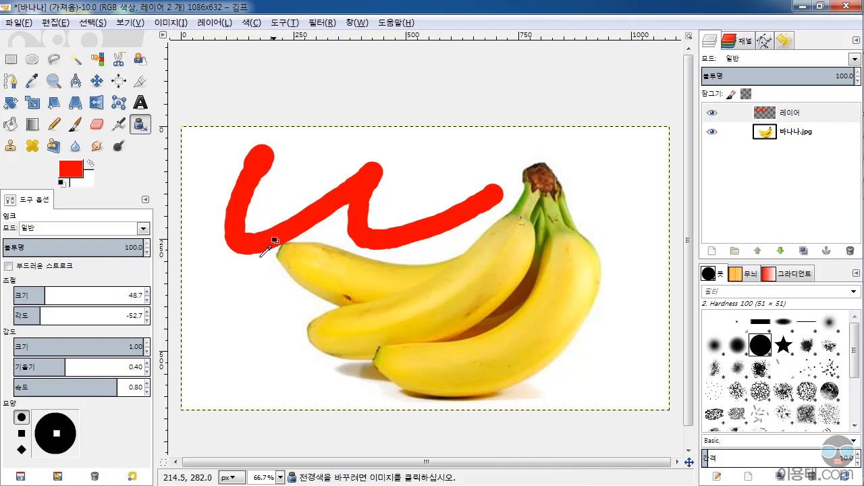
pyautogui.hotkey('ctrl', 'z')
pyautogui.click(38, 348)
pyautogui.moveTo(230, 160)
pyautogui.mouseDown()
pyautogui.moveTo(294, 202)
pyautogui.moveTo(424, 196)
pyautogui.mouseUp()
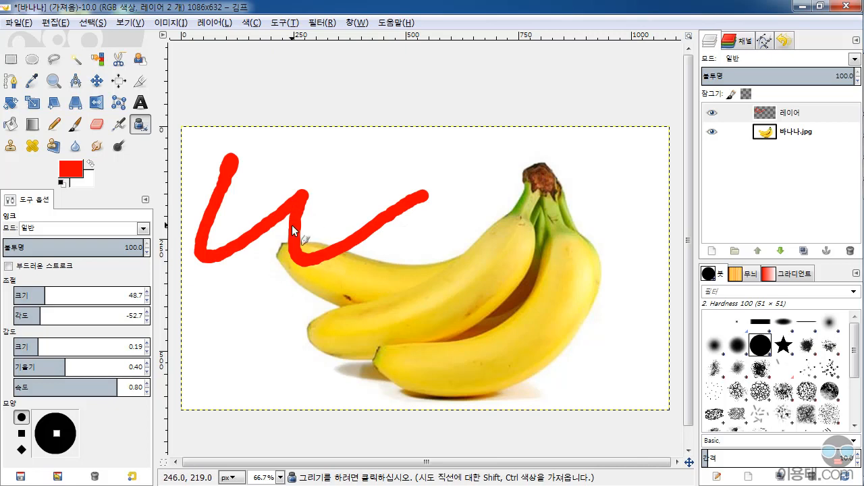
pyautogui.hotkey('ctrl', 'z')
# - Set the ink tilt sensitivity to 0.72, try a wavy stroke over the upper banana and undo it
pyautogui.click(106, 368)
pyautogui.moveTo(314, 156)
pyautogui.mouseDown()
pyautogui.moveTo(294, 244)
pyautogui.moveTo(492, 237)
pyautogui.mouseUp()
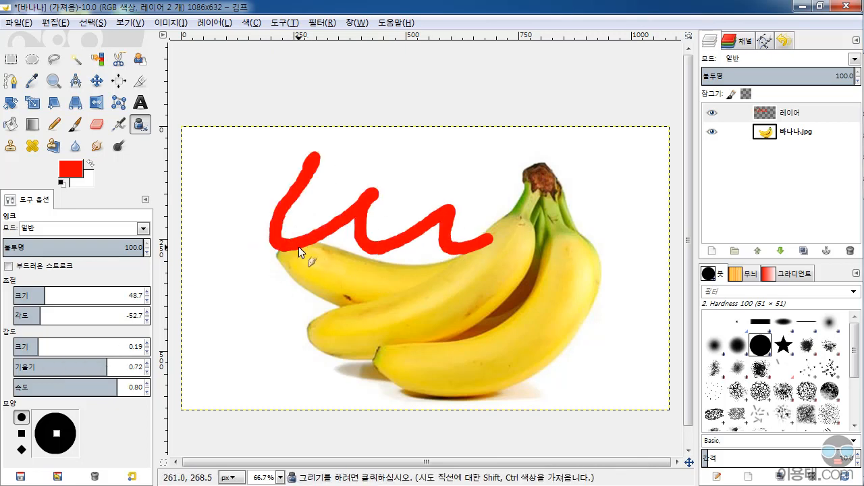
pyautogui.hotkey('ctrl', 'z')
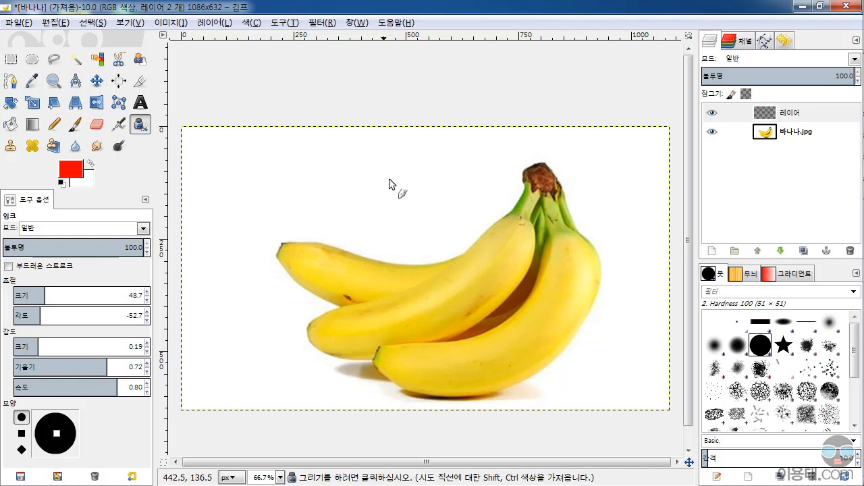
# - Compare curved ink strokes with the speed sensitivity at 0.14 and at 0.87, undoing the first stroke
pyautogui.click(31, 387)
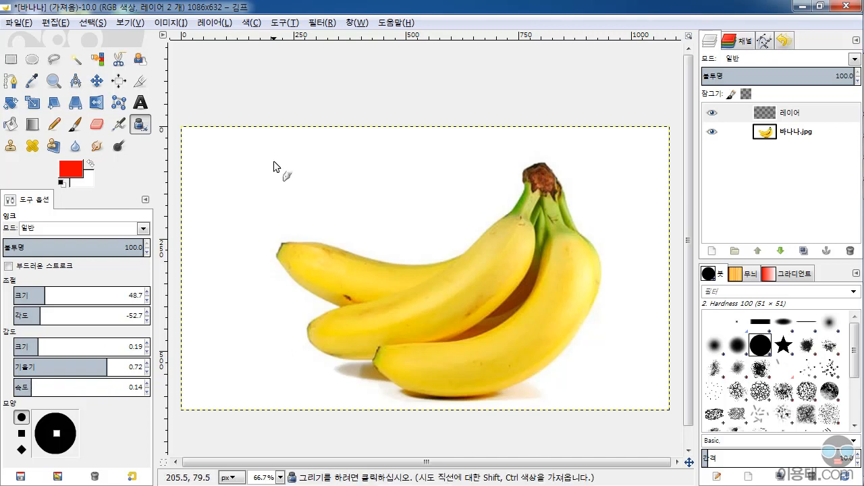
pyautogui.moveTo(289, 158); pyautogui.dragTo(403, 198)
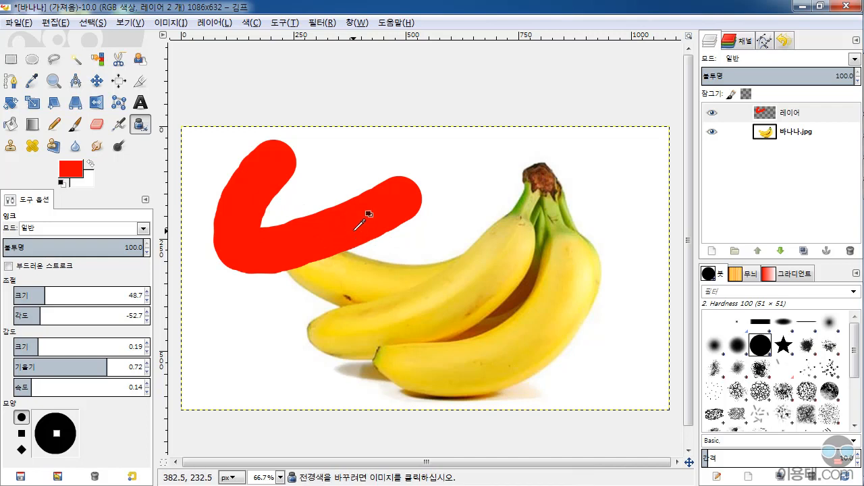
pyautogui.hotkey('ctrl', 'z')
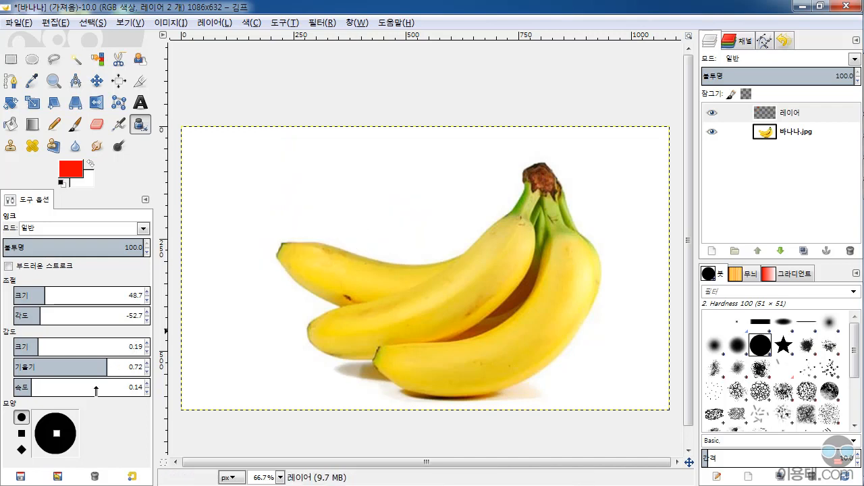
pyautogui.click(126, 390)
pyautogui.moveTo(258, 156)
pyautogui.mouseDown()
pyautogui.moveTo(239, 274)
pyautogui.moveTo(376, 231)
pyautogui.mouseUp()
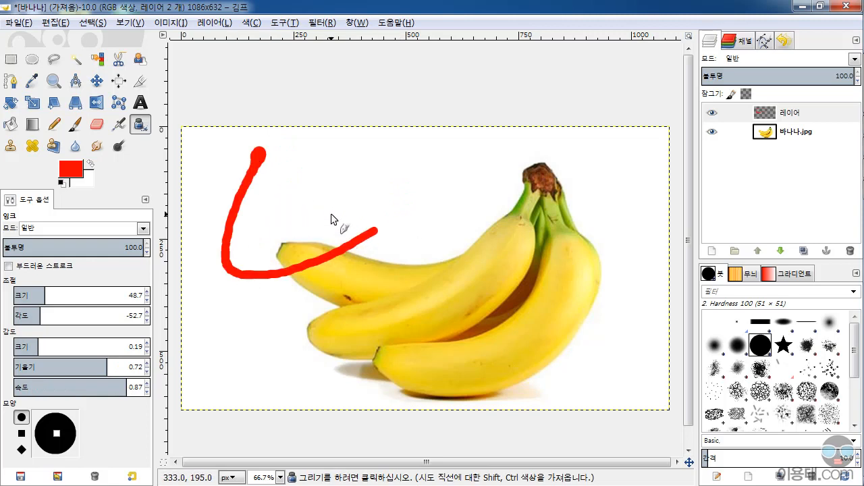
# - Undo the curved ink stroke, try one with the speed sensitivity at 0.39, and undo that stroke too
pyautogui.press('ctrl')
pyautogui.hotkey('ctrl', 'z')
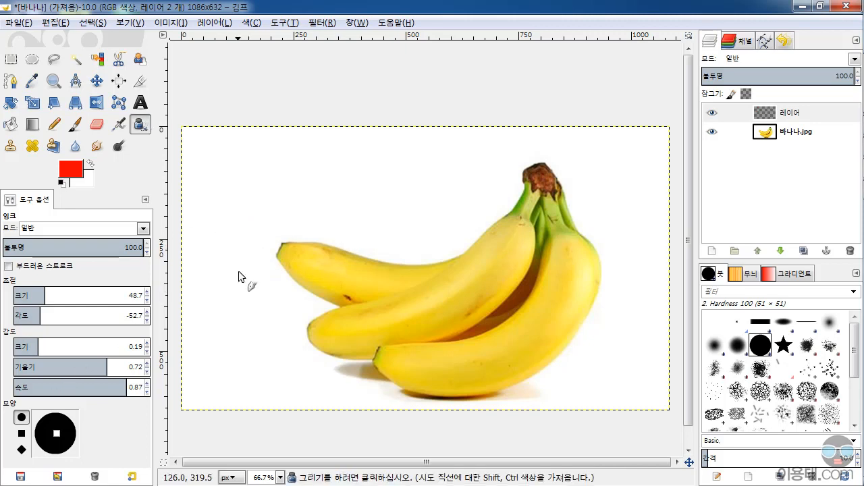
pyautogui.click(64, 388)
pyautogui.moveTo(233, 177)
pyautogui.mouseDown()
pyautogui.moveTo(241, 270)
pyautogui.moveTo(446, 202)
pyautogui.mouseUp()
pyautogui.hotkey('ctrl', 'z')
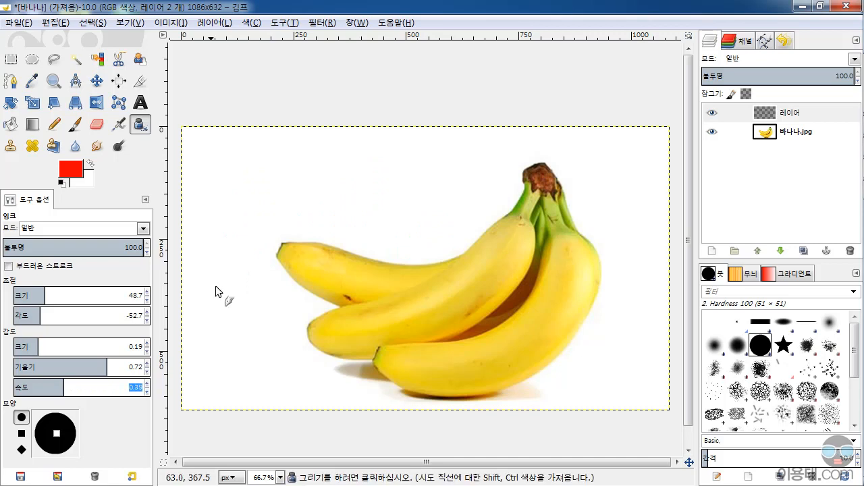
# - Set the ink speed sensitivity to 0.80, try a stroke across the bananas, undo it and choose the round nib shape
pyautogui.click(119, 388)
pyautogui.moveTo(257, 197)
pyautogui.mouseDown()
pyautogui.moveTo(369, 251)
pyautogui.moveTo(428, 202)
pyautogui.moveTo(461, 274)
pyautogui.moveTo(627, 233)
pyautogui.mouseUp()
pyautogui.hotkey('ctrl', 'z')
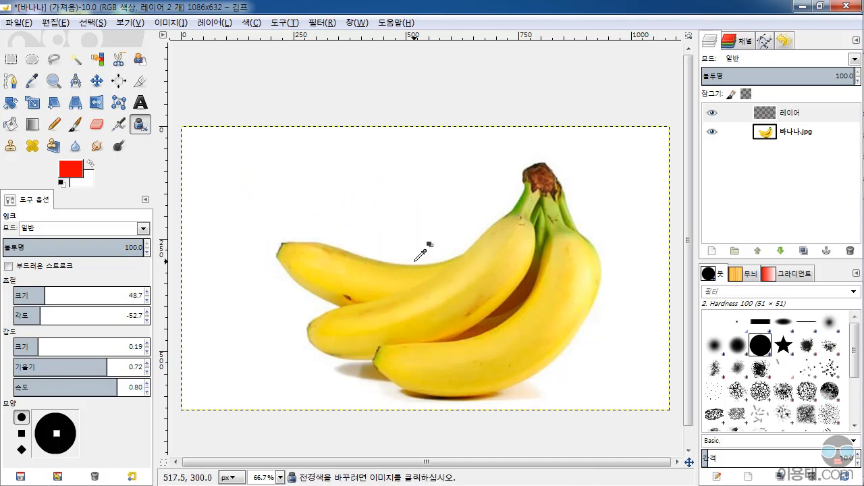
pyautogui.click(23, 417)
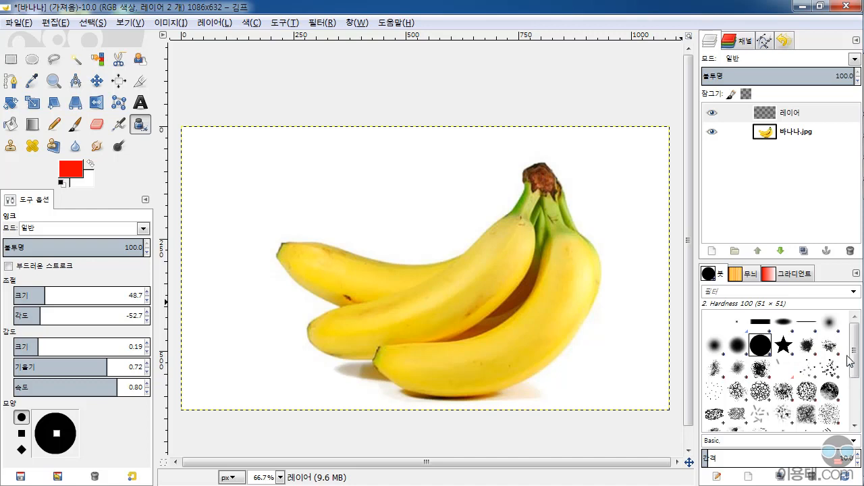
# - Select the Sparks brush, try a stroke, undo it and open the brush in the brush editor
pyautogui.moveTo(856, 361); pyautogui.dragTo(859, 407)
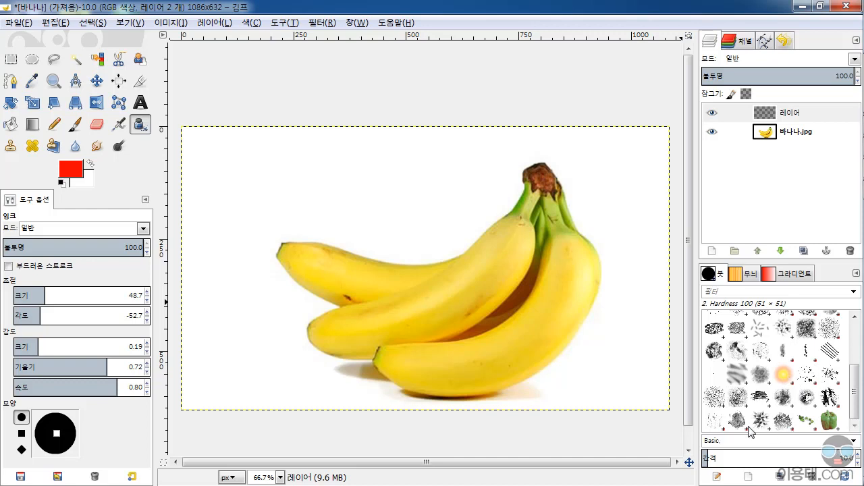
pyautogui.click(784, 375)
pyautogui.moveTo(267, 185)
pyautogui.mouseDown()
pyautogui.moveTo(371, 256)
pyautogui.moveTo(519, 244)
pyautogui.mouseUp()
pyautogui.hotkey('ctrl', 'z')
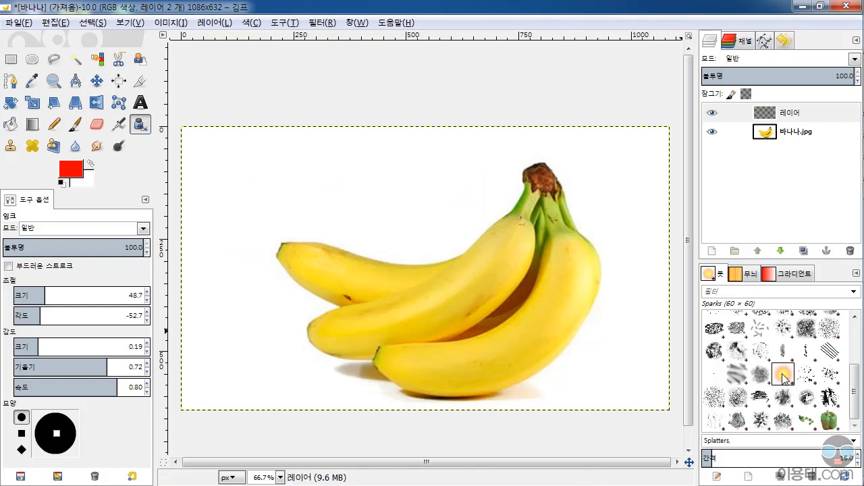
pyautogui.doubleClick(784, 375)
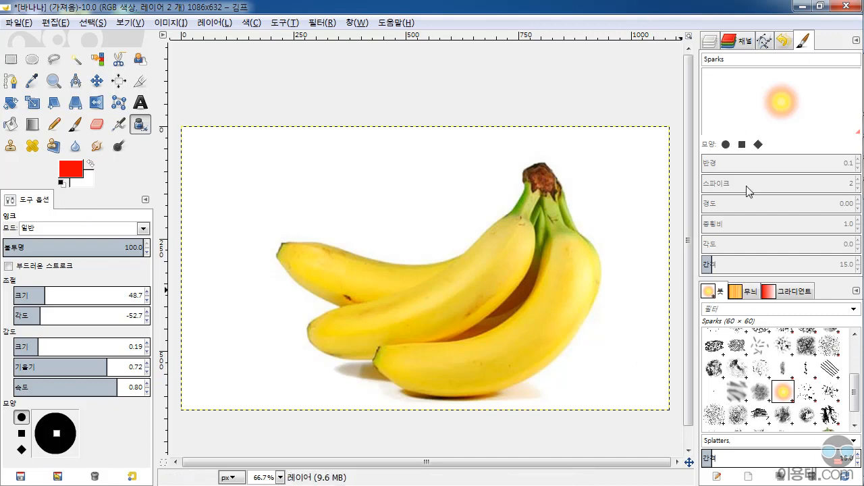
# - Try a zigzag Paintbrush stroke with the Sparks brush from the upper canvas across the bananas and undo it
pyautogui.click(75, 125)
pyautogui.moveTo(304, 166)
pyautogui.mouseDown()
pyautogui.moveTo(407, 164)
pyautogui.moveTo(542, 214)
pyautogui.mouseUp()
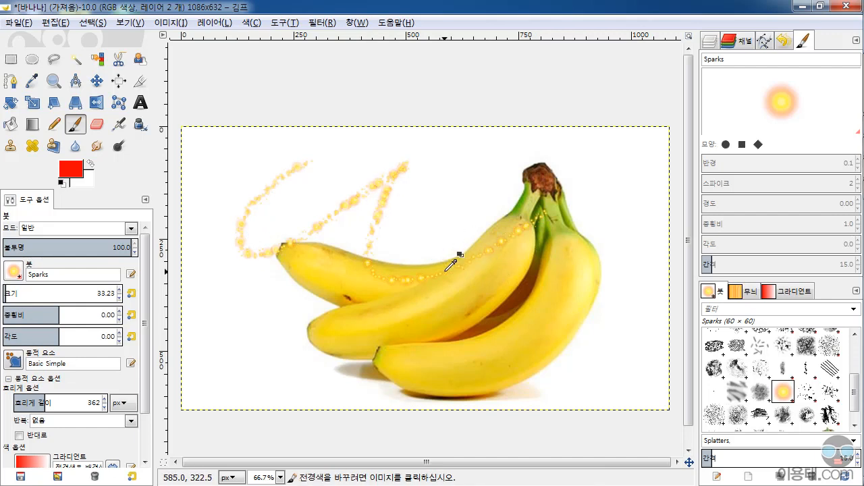
pyautogui.hotkey('ctrl', 'z')
# - Choose the Vine brush, try a long wavy stroke across the bananas and undo it
pyautogui.scroll(-1, 851, 401)
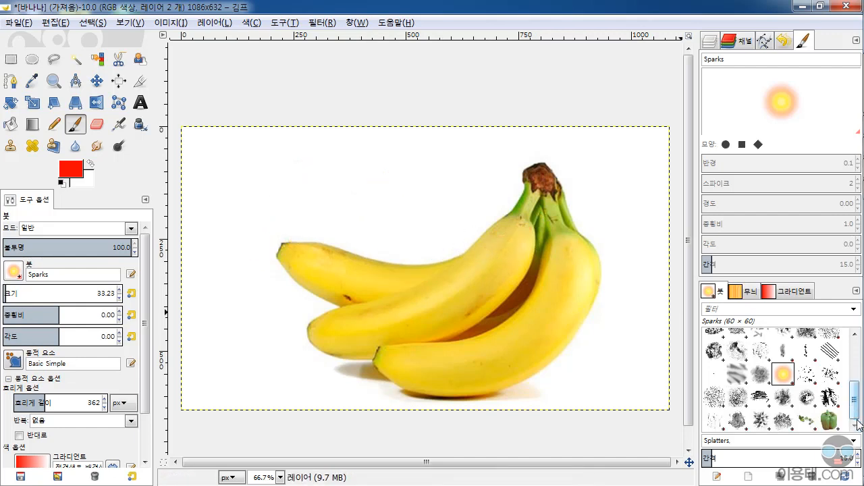
pyautogui.click(807, 422)
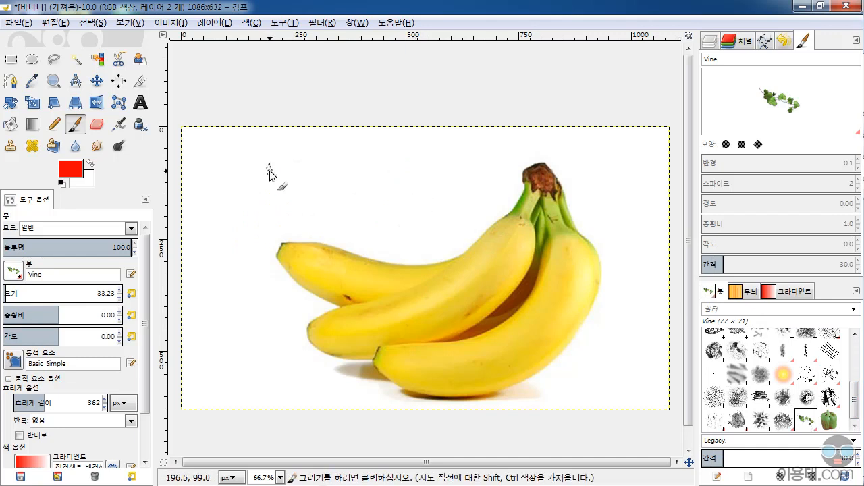
pyautogui.moveTo(226, 216)
pyautogui.mouseDown()
pyautogui.moveTo(241, 248)
pyautogui.moveTo(363, 201)
pyautogui.moveTo(372, 257)
pyautogui.moveTo(541, 237)
pyautogui.moveTo(622, 260)
pyautogui.mouseUp()
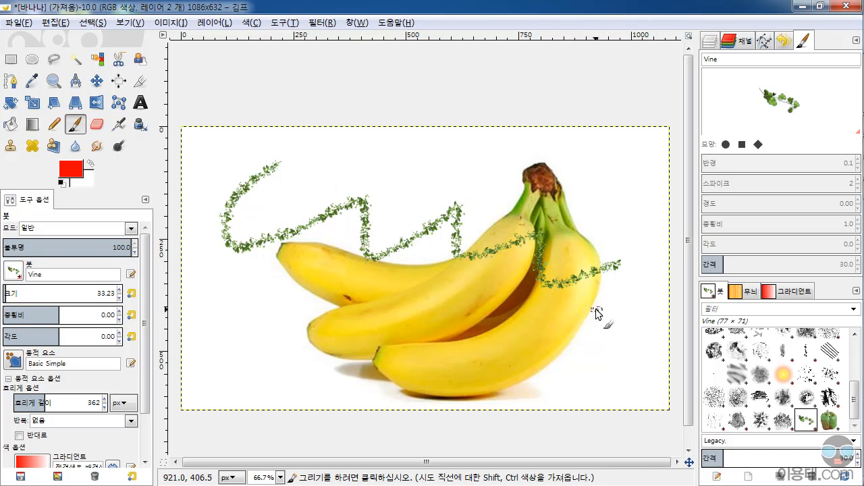
pyautogui.hotkey('ctrl', 'z')
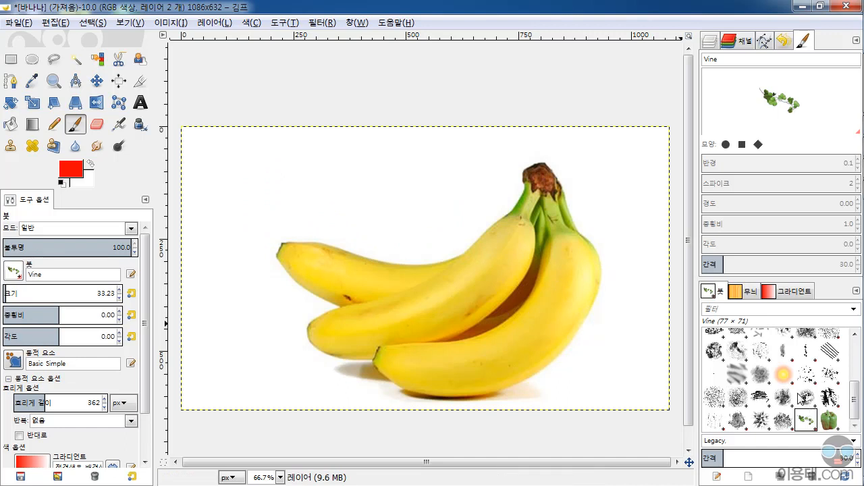
# - Choose the Chalk 01 brush, try a stroke across the upper banana and undo it
pyautogui.moveTo(852, 395)
pyautogui.mouseDown()
pyautogui.moveTo(860, 349)
pyautogui.moveTo(855, 370)
pyautogui.mouseUp()
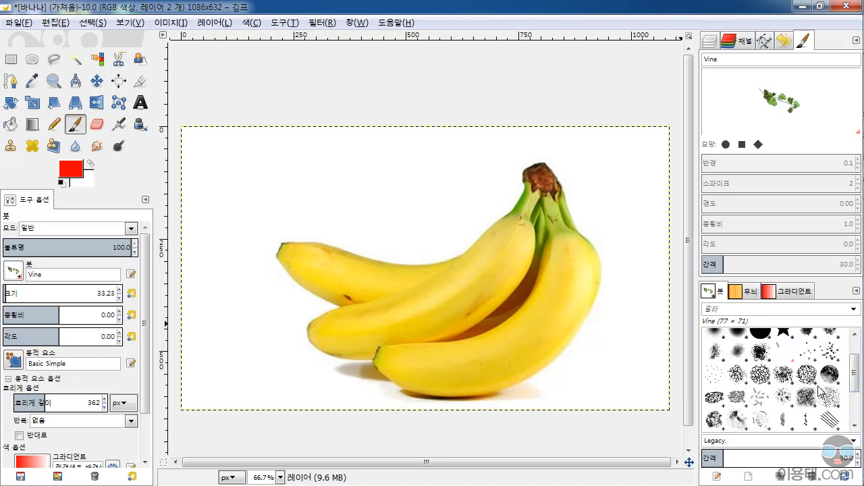
pyautogui.click(783, 373)
pyautogui.moveTo(267, 196)
pyautogui.mouseDown()
pyautogui.moveTo(357, 245)
pyautogui.moveTo(526, 267)
pyautogui.mouseUp()
pyautogui.hotkey('ctrl', 'z')
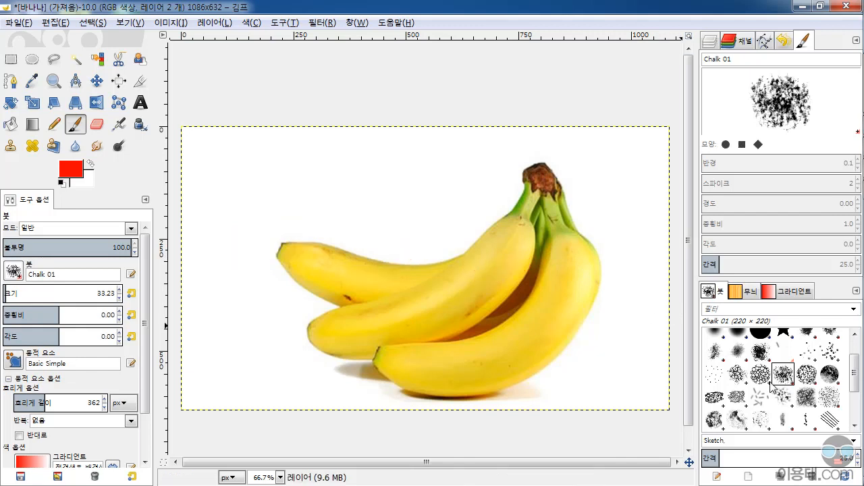
# - Choose the Grass brush, try a stroke across the bananas and undo it
pyautogui.moveTo(854, 371); pyautogui.dragTo(855, 387)
pyautogui.click(829, 358)
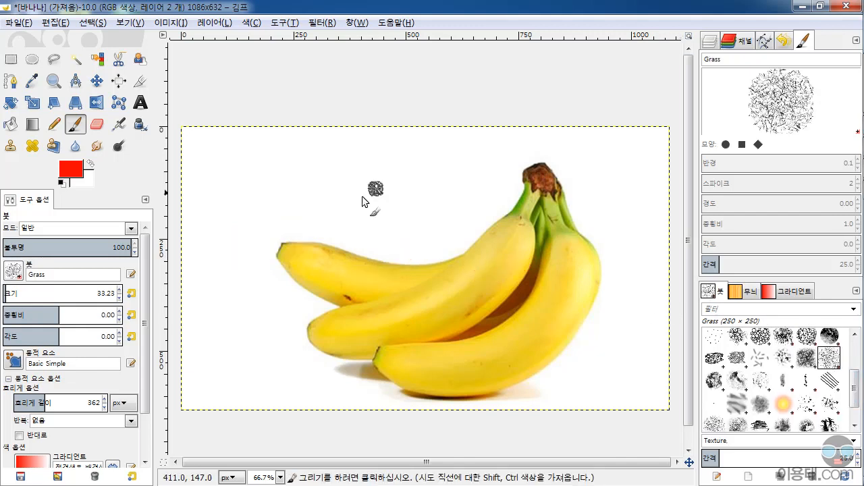
pyautogui.moveTo(312, 195); pyautogui.dragTo(525, 277)
pyautogui.hotkey('ctrl', 'z')
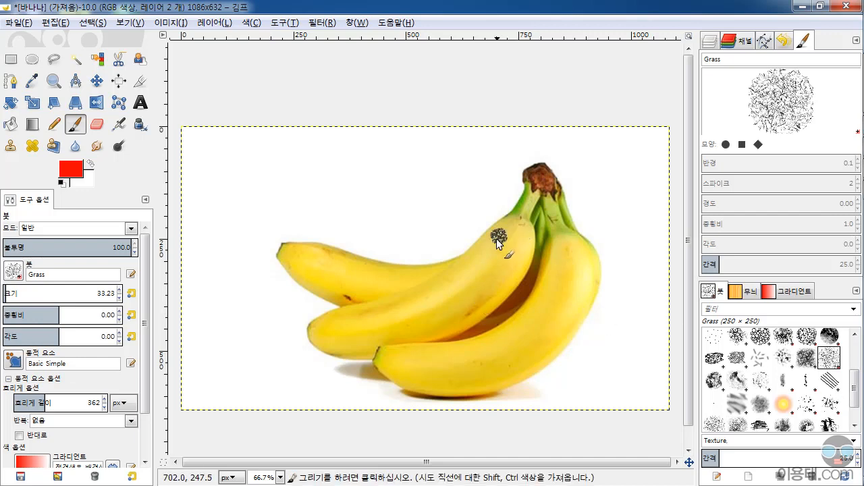
pyautogui.scroll(3, 770, 378)
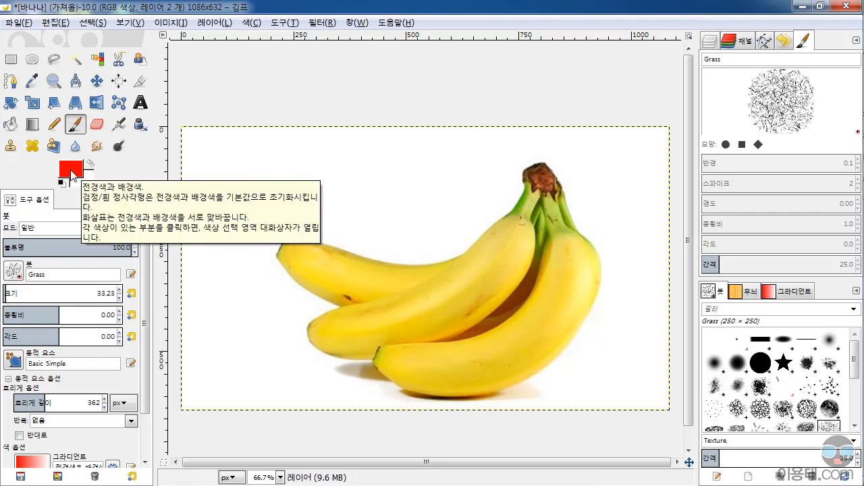
# - Sample the dark golden yellow near the upper banana's top edge from the 바나나.jpg layer as the foreground color
pyautogui.click(32, 82)
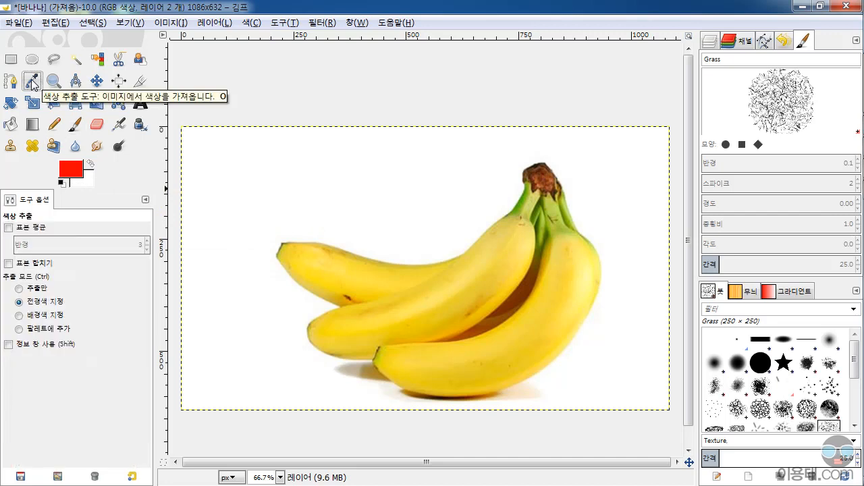
pyautogui.click(331, 249)
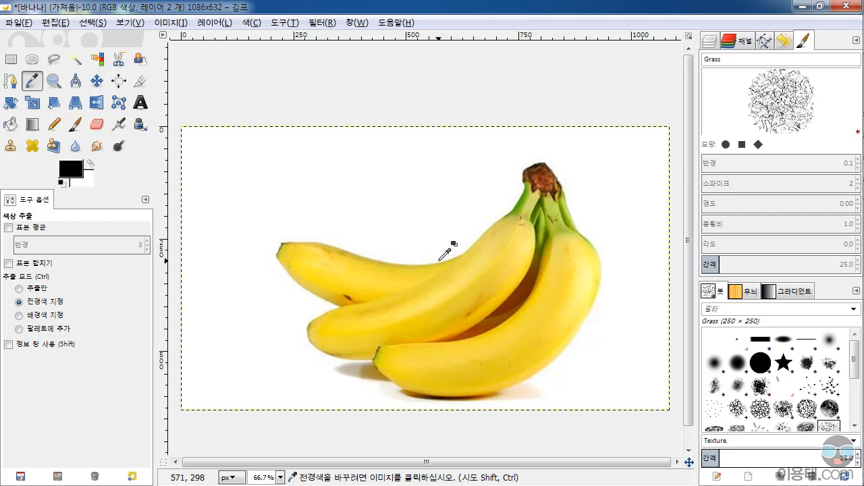
pyautogui.click(711, 42)
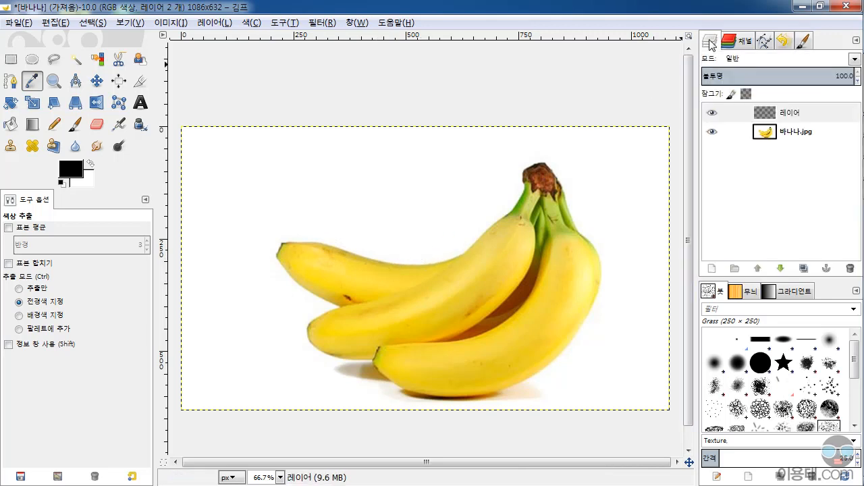
pyautogui.click(778, 134)
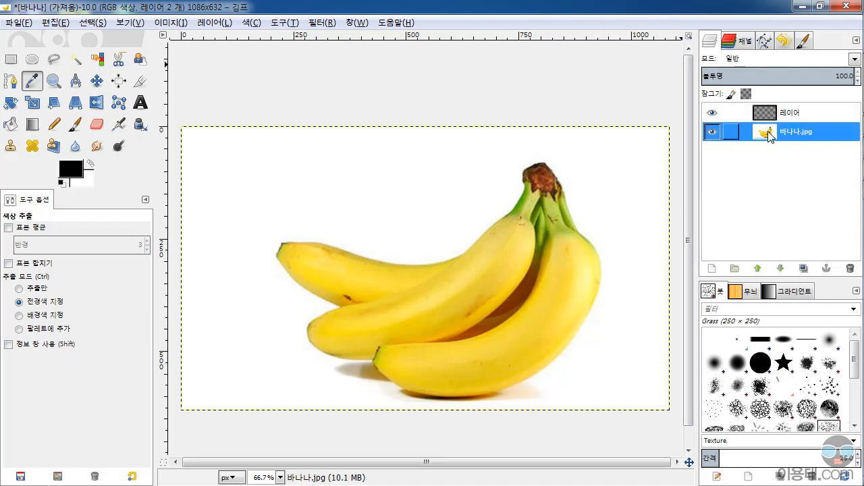
pyautogui.click(355, 273)
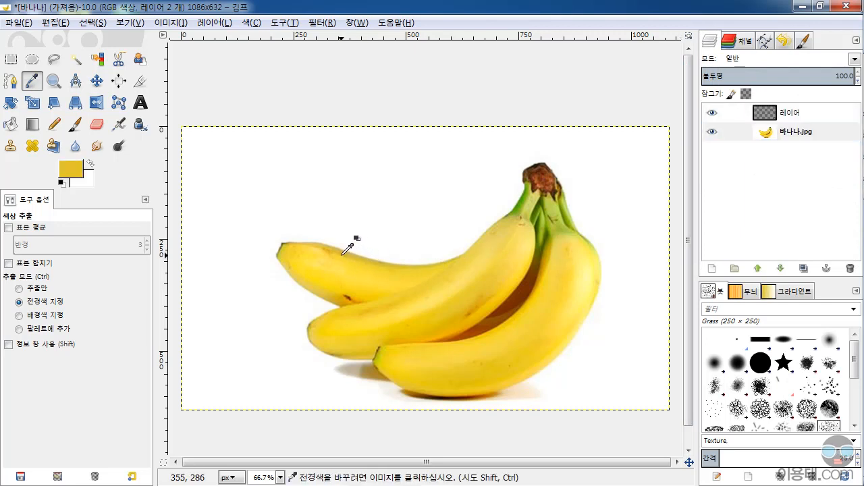
pyautogui.click(343, 250)
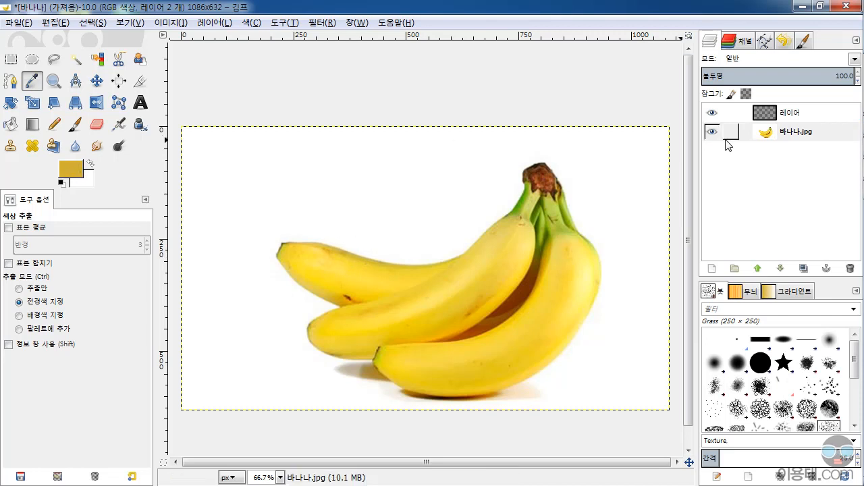
# - On the 레이어 layer, paint the upper banana's top edge with the 2. Hardness 050 Paintbrush at 58.6 opacity
pyautogui.click(768, 116)
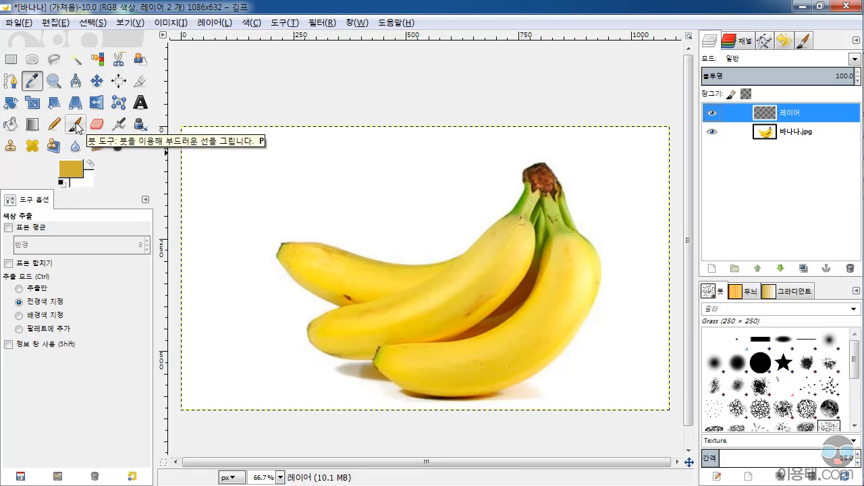
pyautogui.click(76, 122)
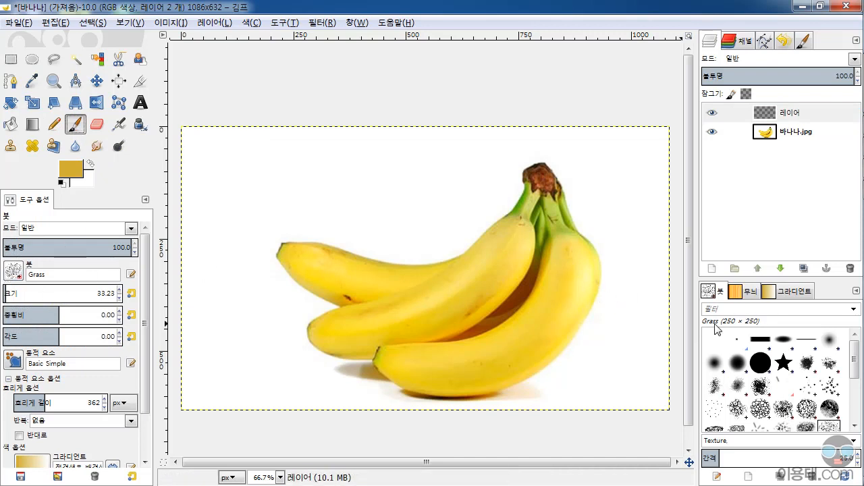
pyautogui.click(714, 365)
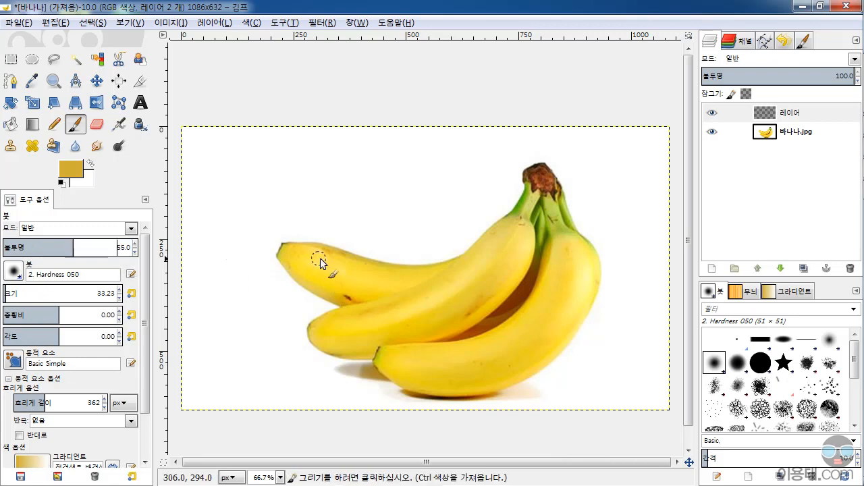
pyautogui.moveTo(91, 247); pyautogui.dragTo(79, 245)
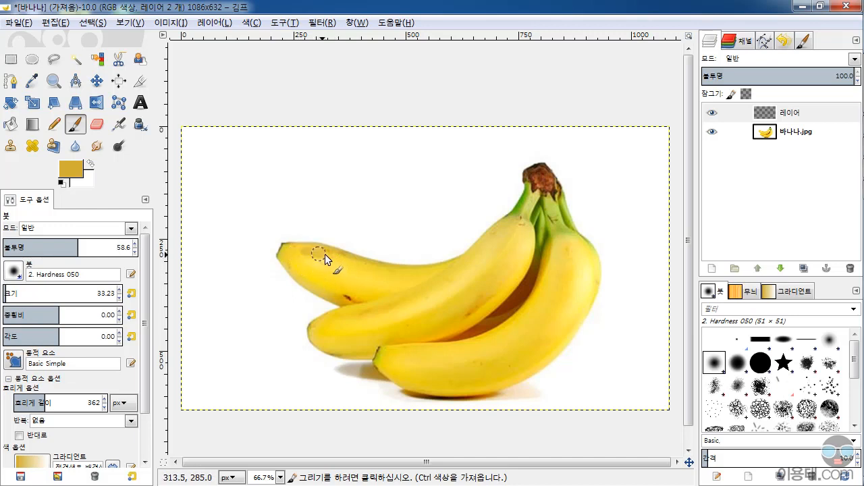
pyautogui.moveTo(303, 251); pyautogui.dragTo(327, 251)
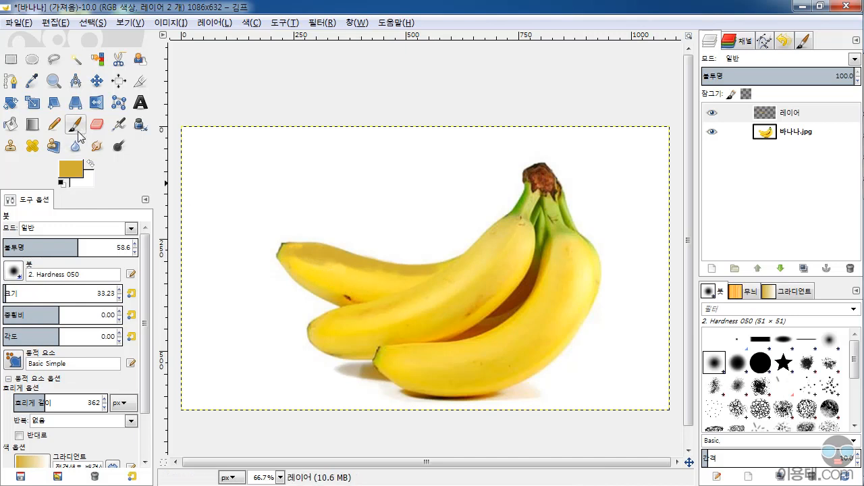
# - Sample a bright yellow from the upper banana on the 바나나.jpg layer as the foreground color
pyautogui.click(32, 81)
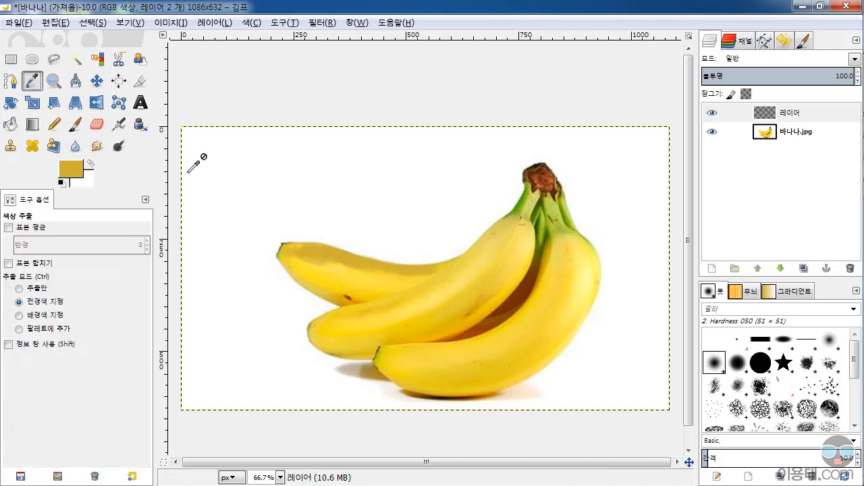
pyautogui.click(351, 276)
pyautogui.click(784, 133)
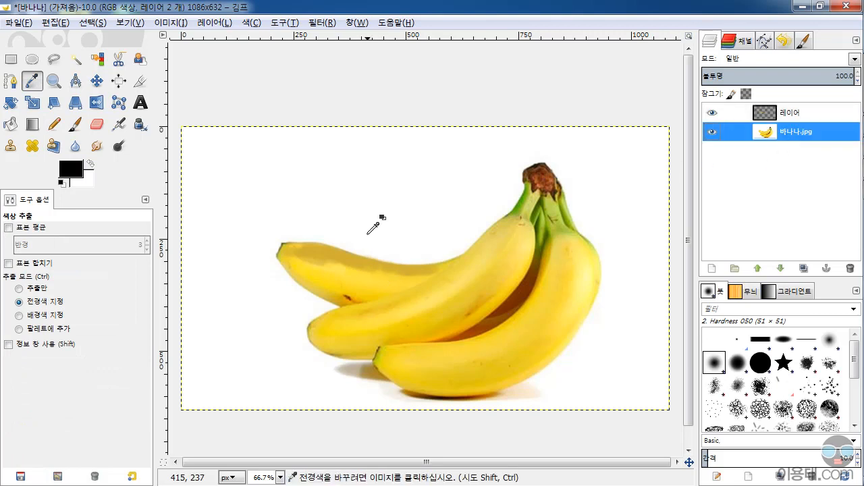
pyautogui.click(366, 272)
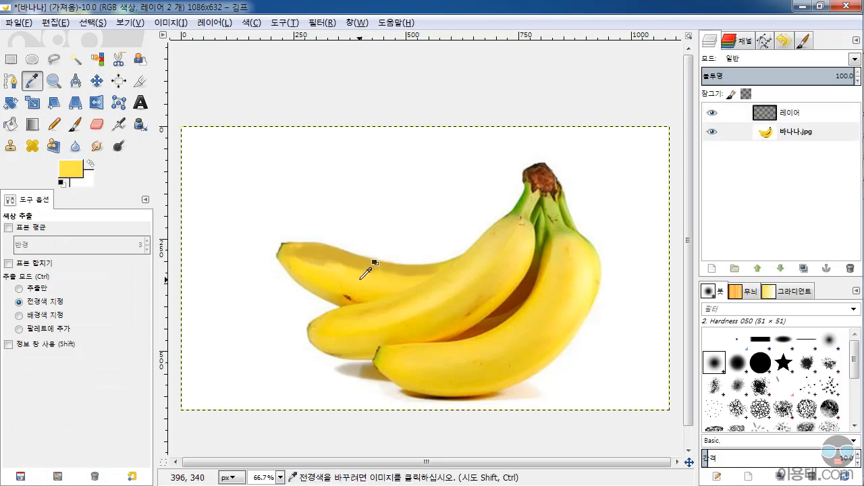
# - On the 레이어 layer, paint bright yellow Paintbrush strokes over the bodies of the bananas
pyautogui.click(781, 117)
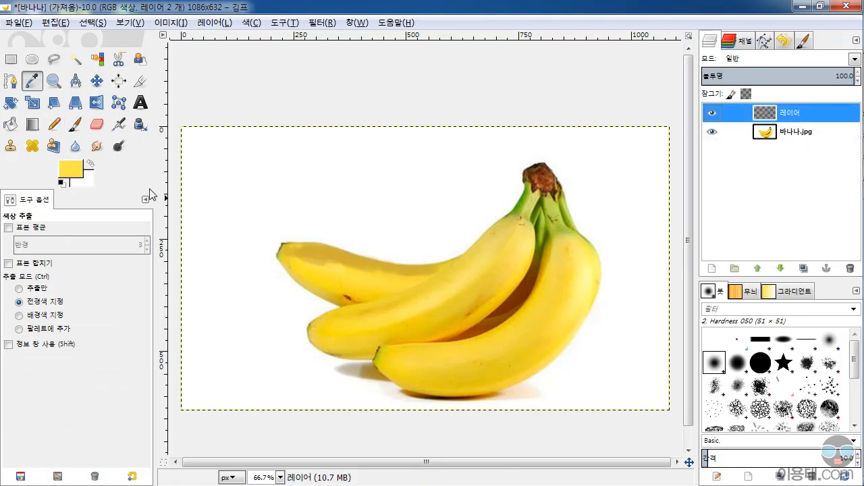
pyautogui.click(74, 125)
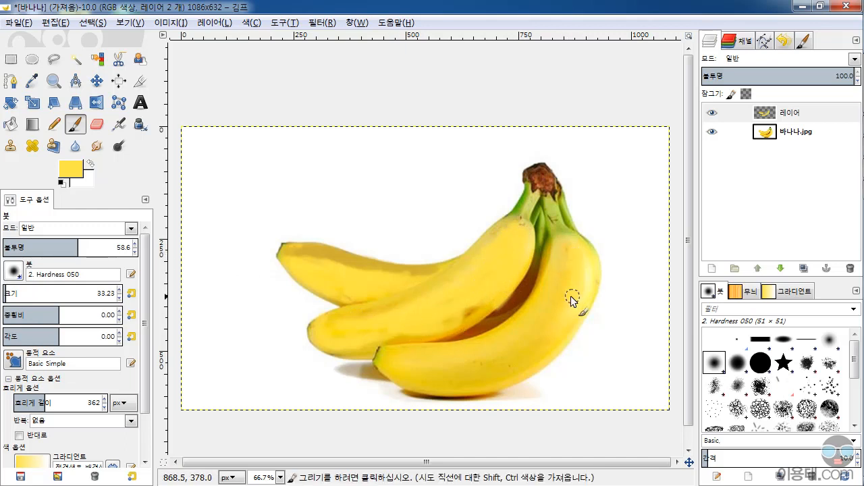
pyautogui.moveTo(403, 354)
pyautogui.mouseDown()
pyautogui.moveTo(452, 365)
pyautogui.moveTo(451, 375)
pyautogui.moveTo(477, 371)
pyautogui.moveTo(454, 374)
pyautogui.moveTo(443, 360)
pyautogui.moveTo(474, 354)
pyautogui.moveTo(567, 290)
pyautogui.mouseUp()
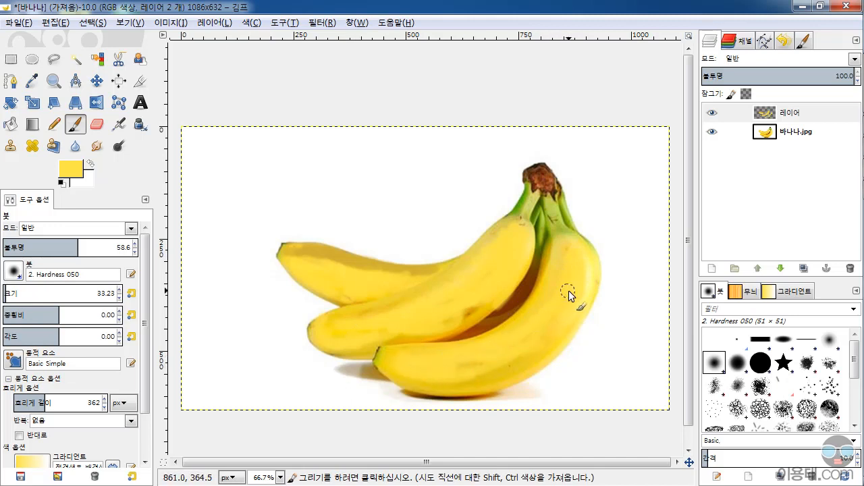
pyautogui.moveTo(454, 371)
pyautogui.mouseDown()
pyautogui.moveTo(439, 382)
pyautogui.moveTo(461, 364)
pyautogui.mouseUp()
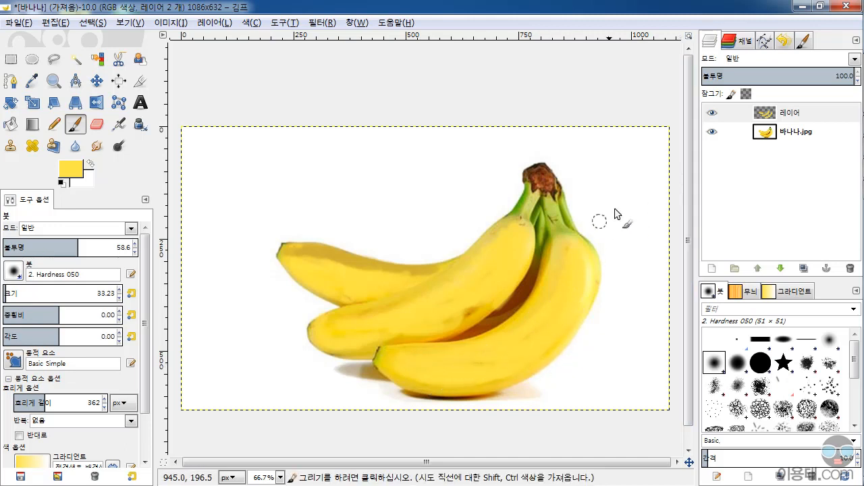
# - Sample the deep golden yellow from the middle banana's lower edge on the 바나나.jpg layer as the foreground color
pyautogui.click(784, 135)
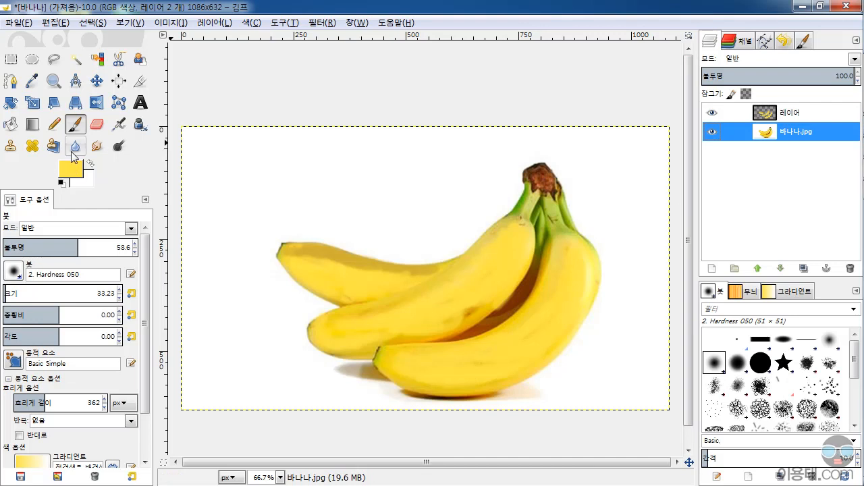
pyautogui.click(34, 82)
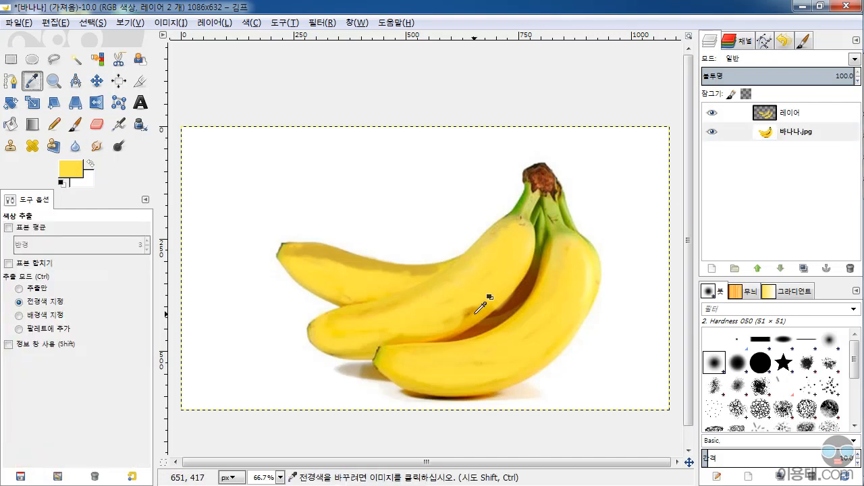
pyautogui.click(476, 314)
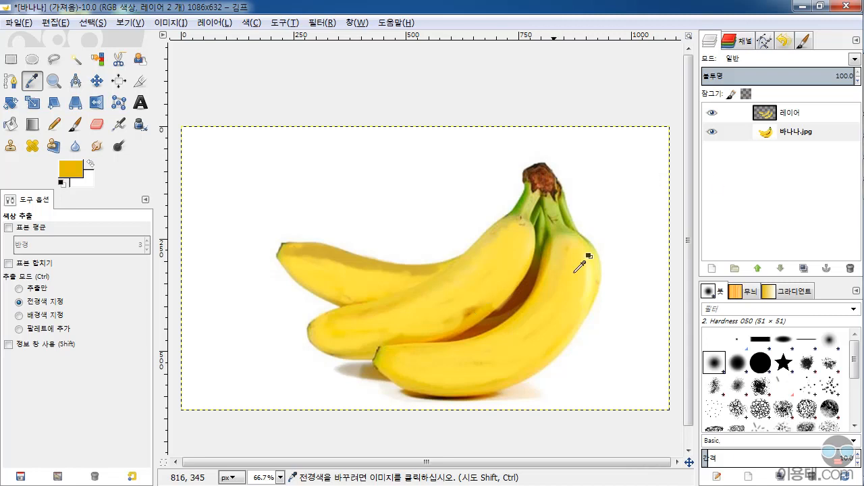
# - On the 레이어 layer, paint golden yellow shading along the banana edges with the Paintbrush at 26.2 opacity
pyautogui.click(783, 130)
pyautogui.click(787, 113)
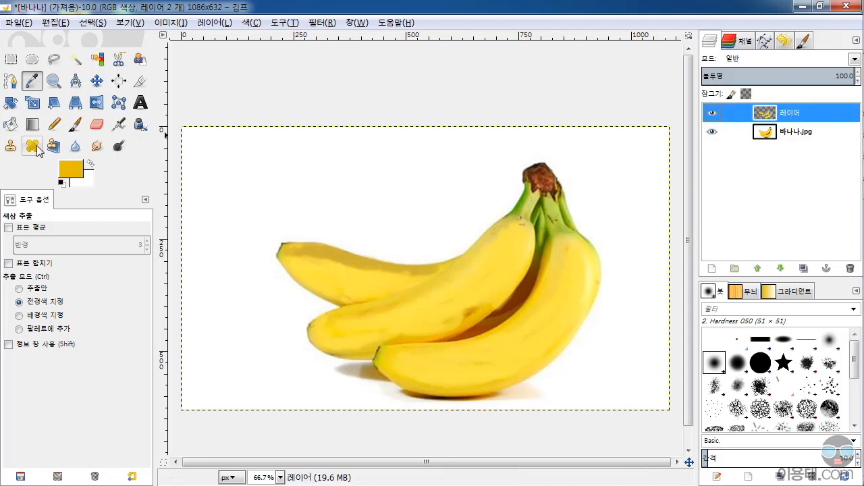
pyautogui.click(75, 126)
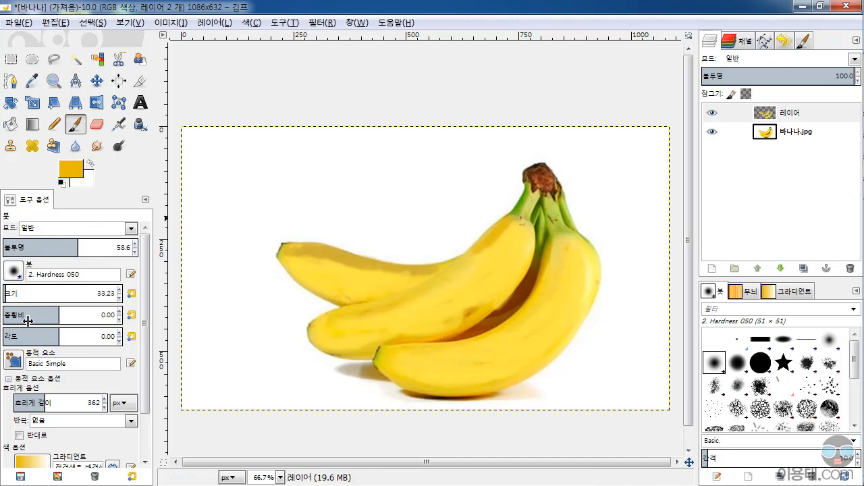
pyautogui.click(36, 245)
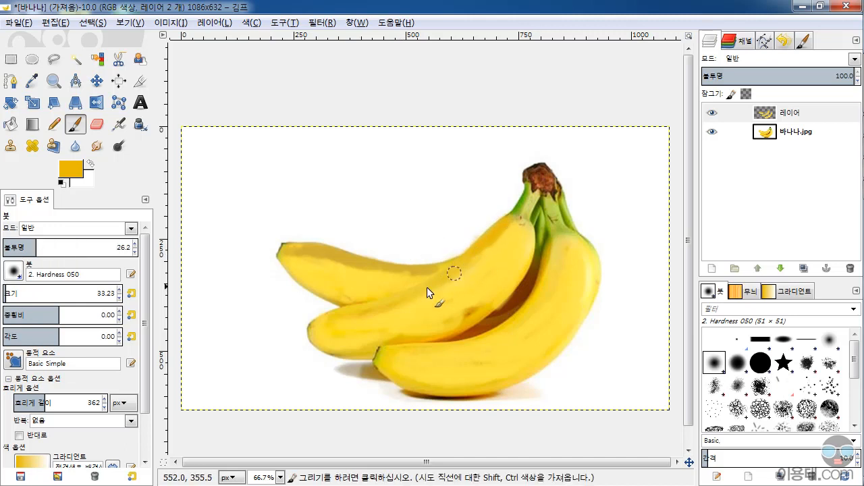
pyautogui.moveTo(331, 310)
pyautogui.mouseDown()
pyautogui.moveTo(313, 320)
pyautogui.moveTo(337, 346)
pyautogui.mouseUp()
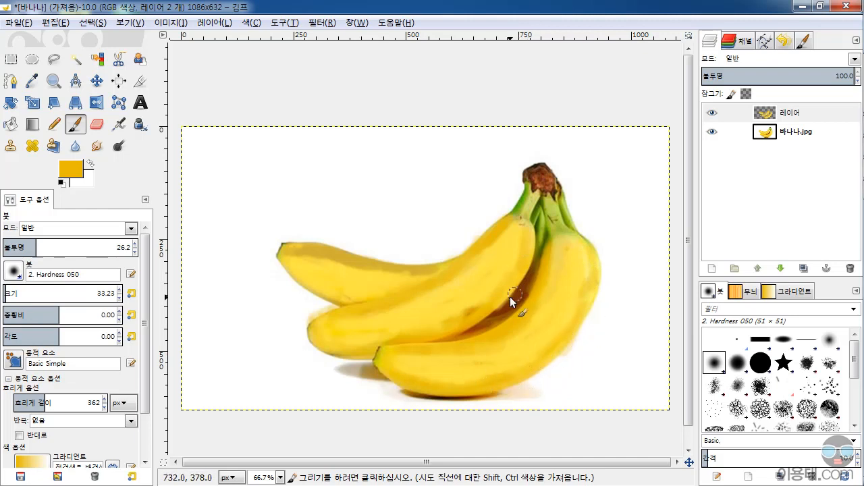
# - Sample the dark brown from the shadow between the two front bananas on the 바나나.jpg layer as the foreground color
pyautogui.click(32, 83)
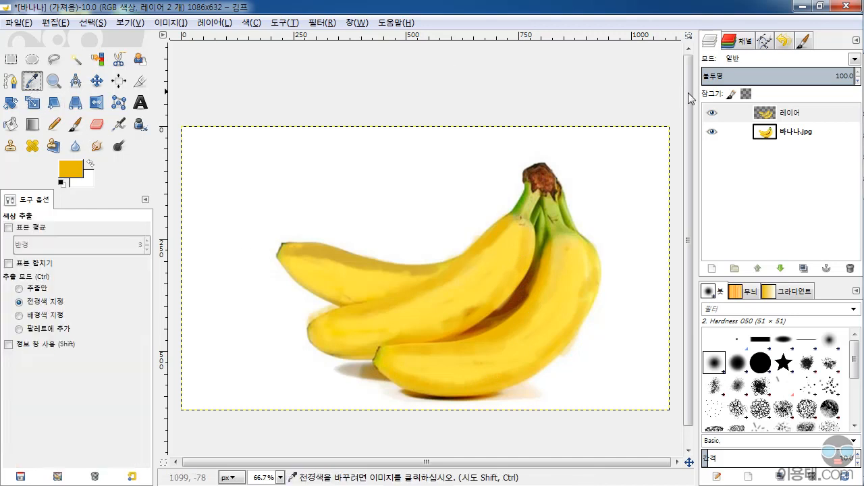
pyautogui.click(788, 132)
pyautogui.click(519, 293)
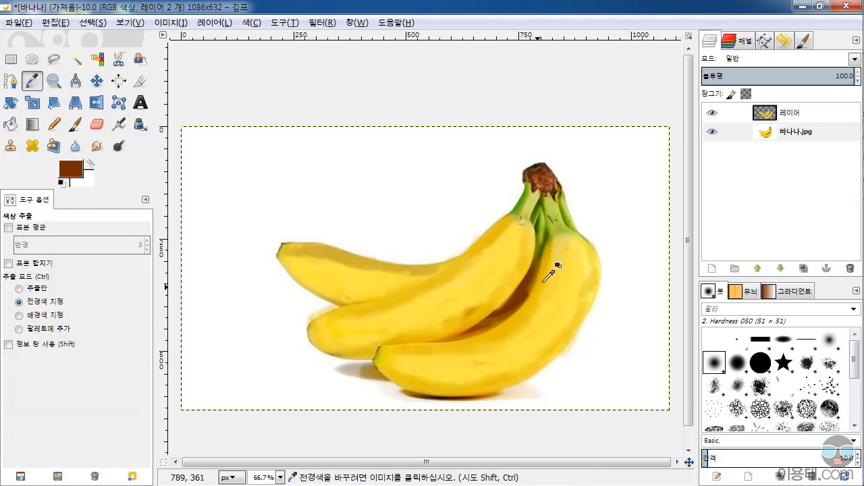
# - On the 레이어 layer, paint the brown shadow between the two front bananas, reducing the Paintbrush size to 18.84
pyautogui.click(790, 113)
pyautogui.click(76, 125)
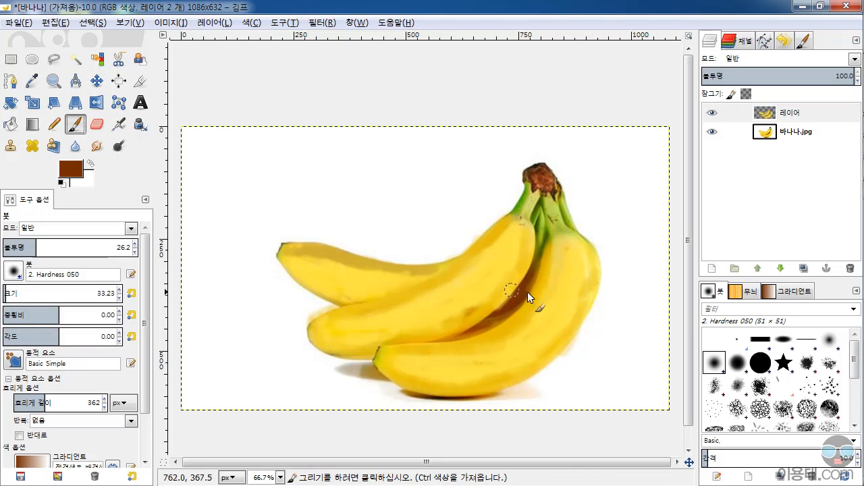
pyautogui.click(6, 294)
pyautogui.moveTo(6, 295); pyautogui.dragTo(4, 295)
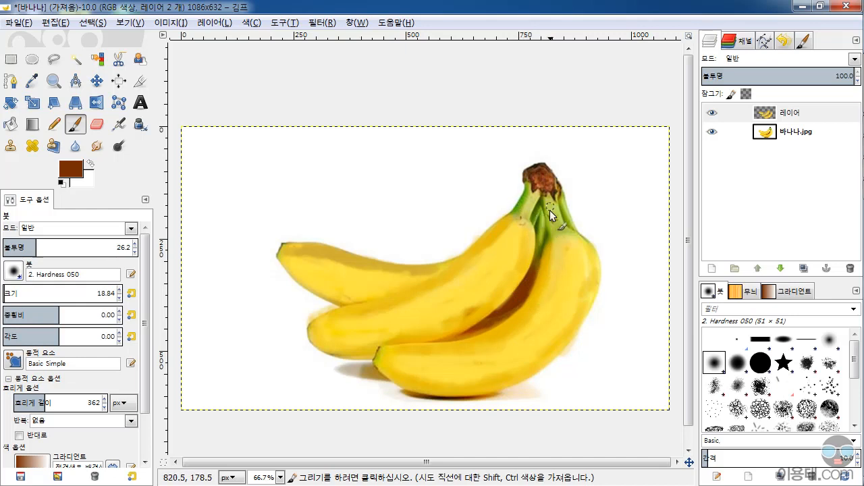
# - Sample the pale yellow-green from the banana stems on the 바나나.jpg layer as the foreground color
pyautogui.click(733, 132)
pyautogui.click(30, 81)
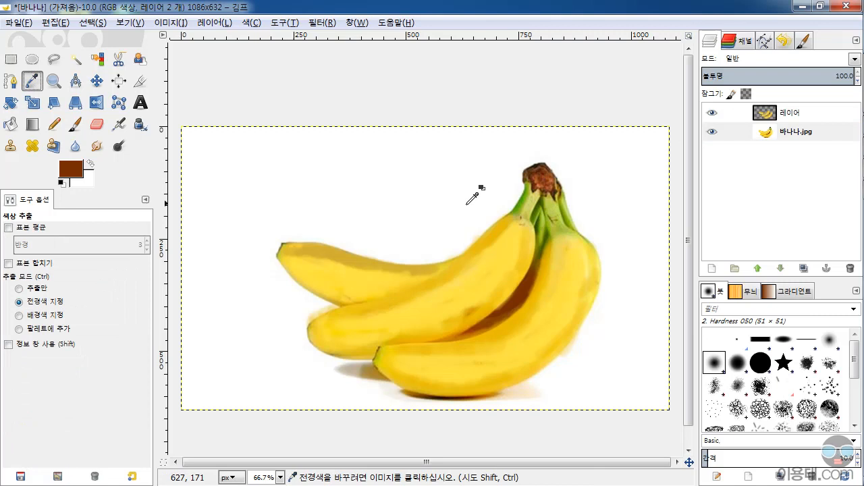
pyautogui.click(538, 204)
pyautogui.click(540, 196)
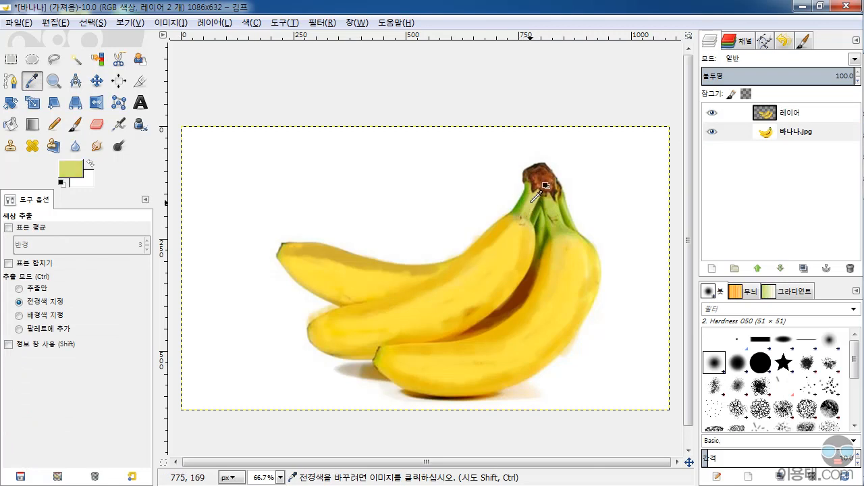
# - On the 레이어 layer, paint pale yellow-green Paintbrush strokes over the light parts of the banana stems
pyautogui.click(763, 120)
pyautogui.click(75, 124)
pyautogui.click(530, 193)
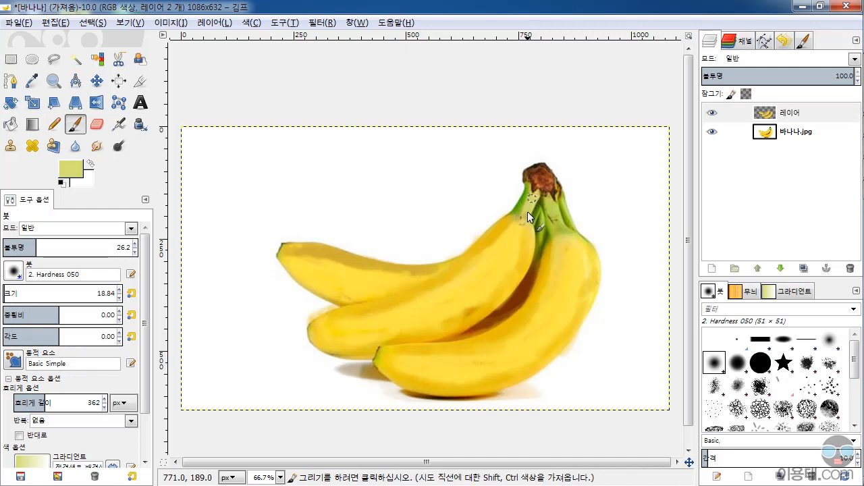
pyautogui.moveTo(531, 192); pyautogui.dragTo(526, 197)
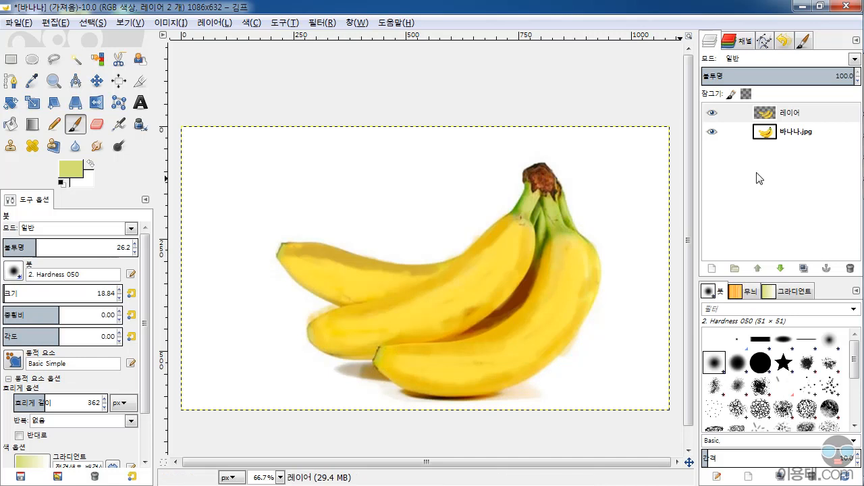
# - Sample the dark green from the stems on the 바나나.jpg layer and paint it over the stems' darker parts on the 레이어 layer
pyautogui.click(776, 134)
pyautogui.press('o')
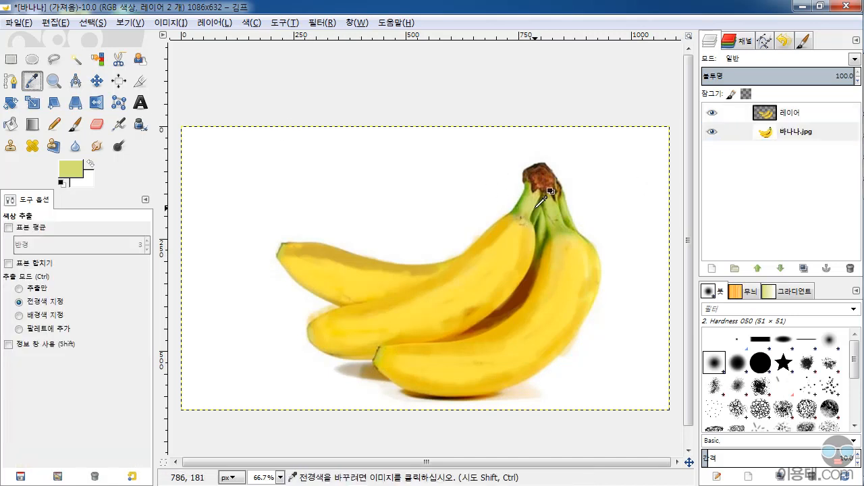
pyautogui.click(556, 213)
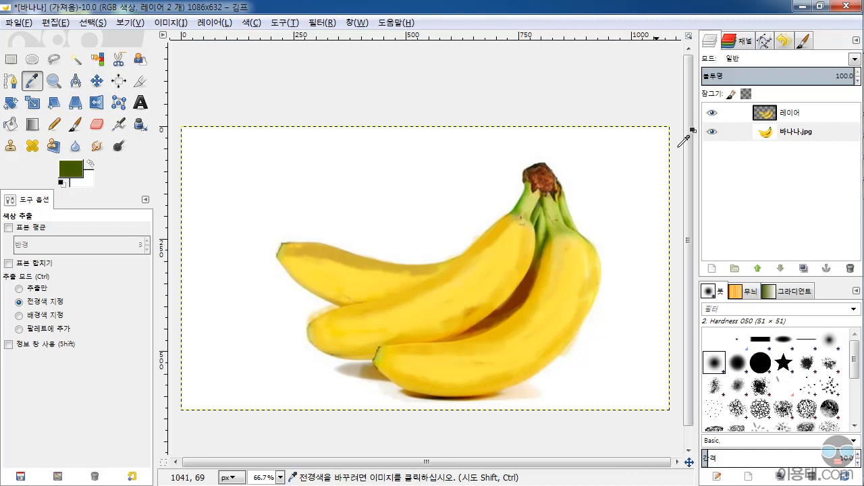
pyautogui.press('pageup')
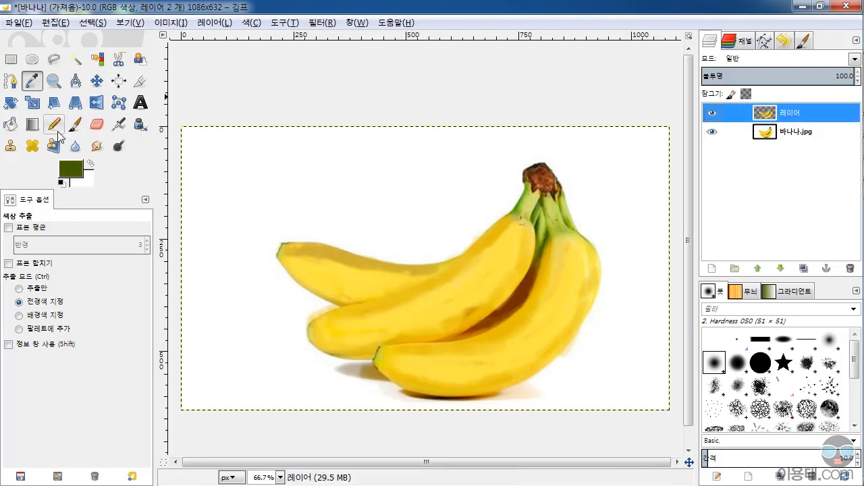
pyautogui.click(76, 124)
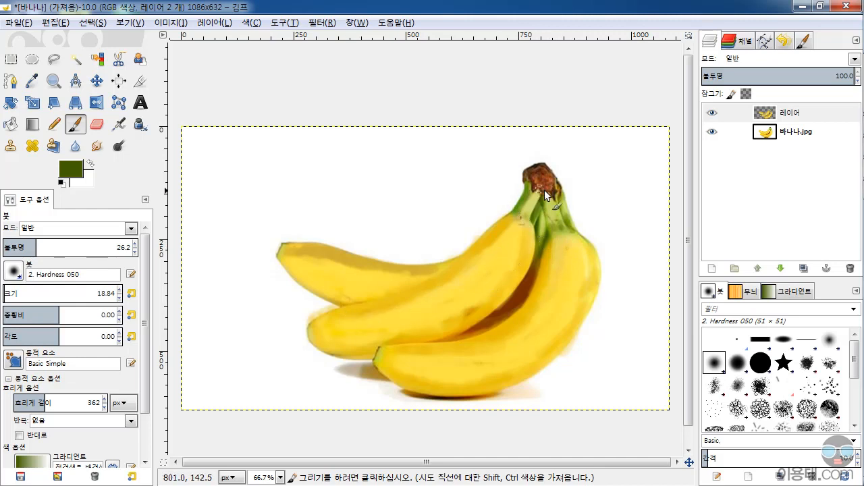
# - Sample the reddish brown from the bunch's stem tip on the 바나나.jpg layer as the foreground color
pyautogui.click(800, 133)
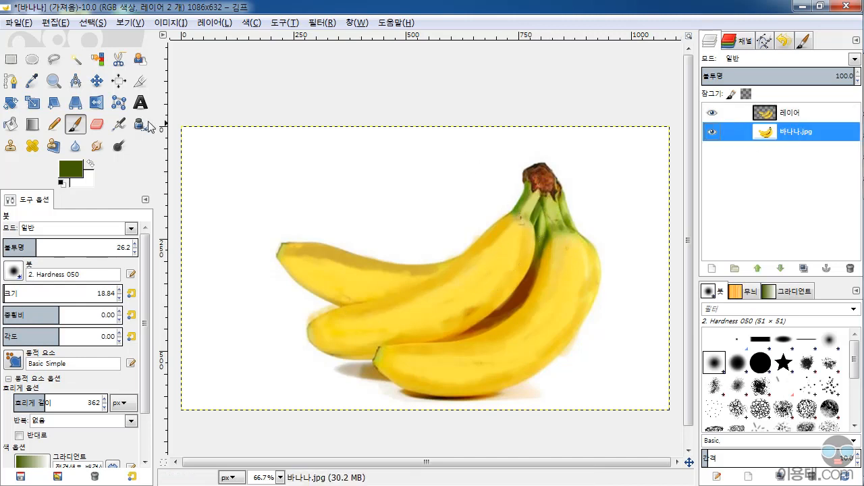
pyautogui.click(32, 81)
pyautogui.click(540, 174)
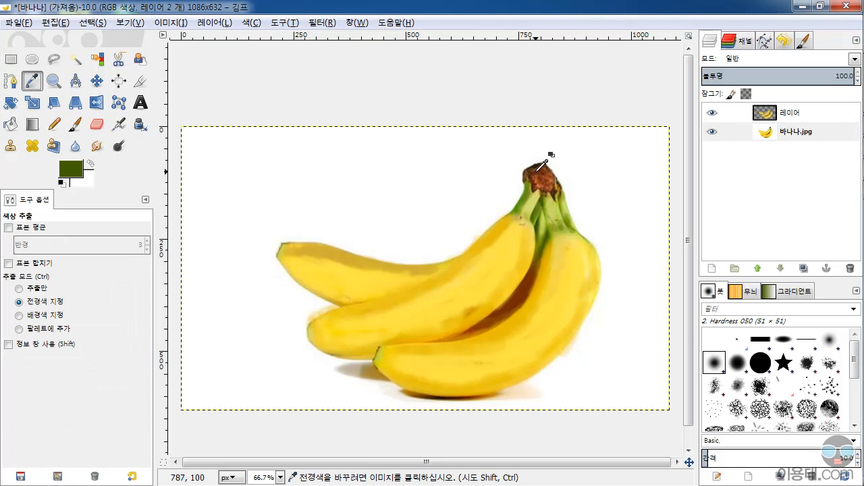
# - On the 레이어 layer, paint reddish-brown Paintbrush strokes over the stem tip of the banana bunch
pyautogui.click(790, 113)
pyautogui.click(75, 124)
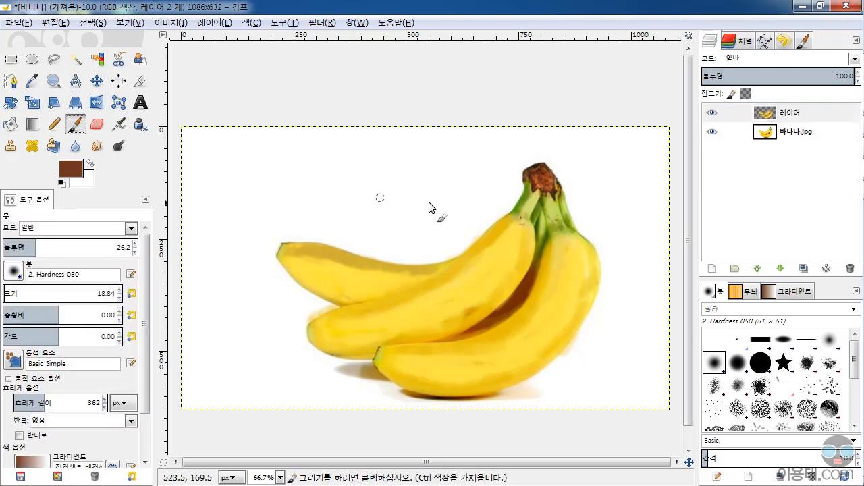
pyautogui.click(530, 173)
pyautogui.moveTo(530, 174)
pyautogui.mouseDown()
pyautogui.moveTo(534, 183)
pyautogui.moveTo(546, 175)
pyautogui.moveTo(555, 187)
pyautogui.moveTo(536, 181)
pyautogui.moveTo(557, 192)
pyautogui.mouseUp()
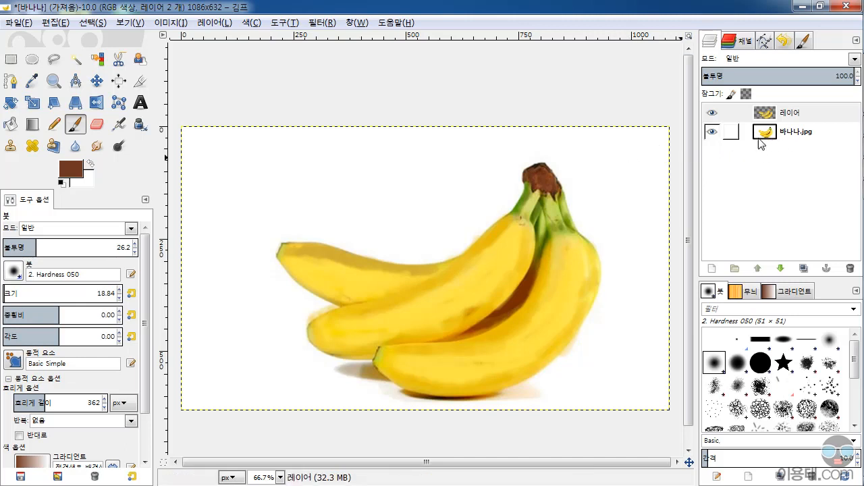
# - Hide the 바나나.jpg photo layer and add a new transparent 1086 × 632 px layer directly above it
pyautogui.click(712, 133)
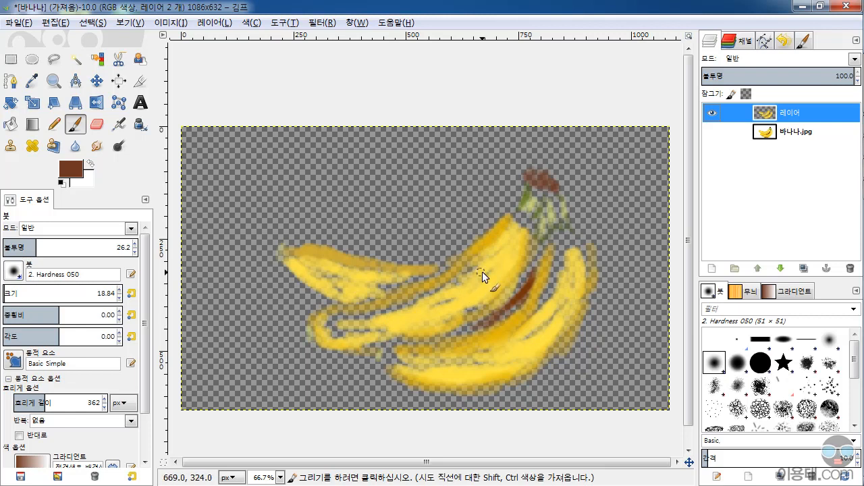
pyautogui.click(786, 132)
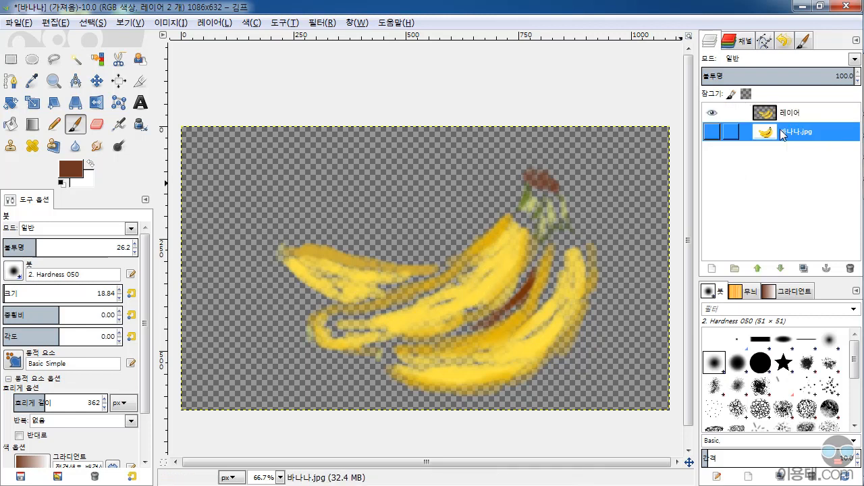
pyautogui.click(711, 268)
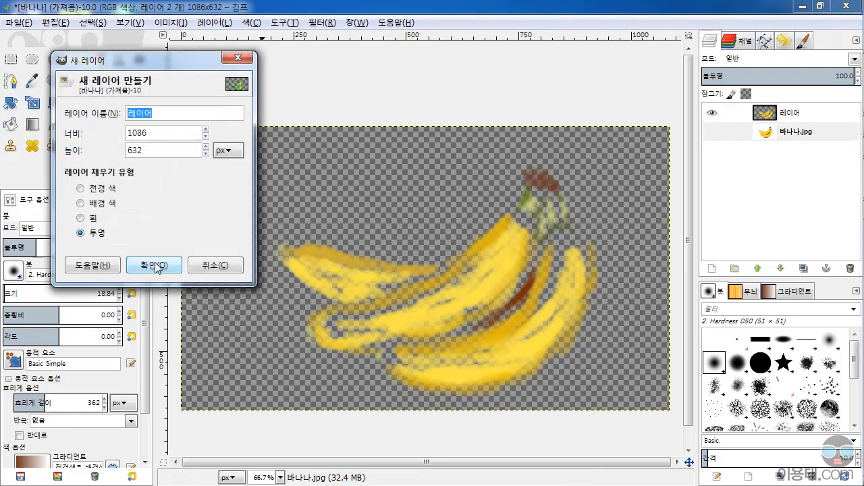
pyautogui.click(159, 265)
# - Fill the new 레이어 #1 layer with the white background color
pyautogui.click(790, 133)
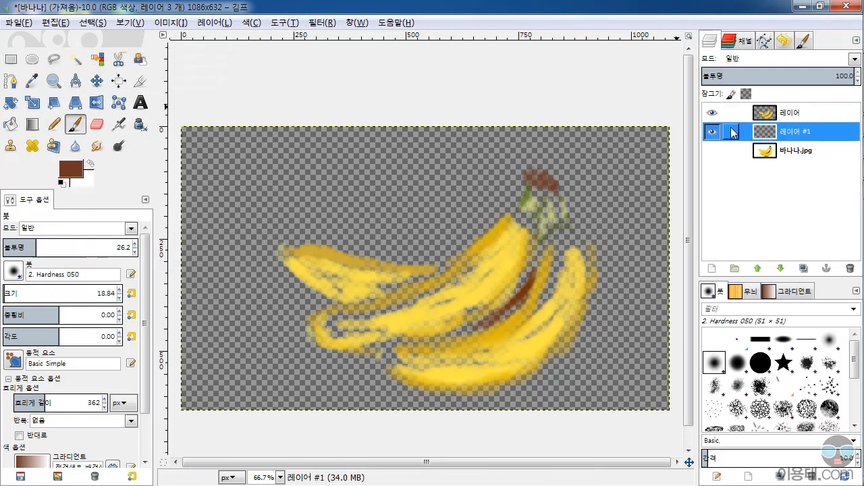
pyautogui.click(54, 23)
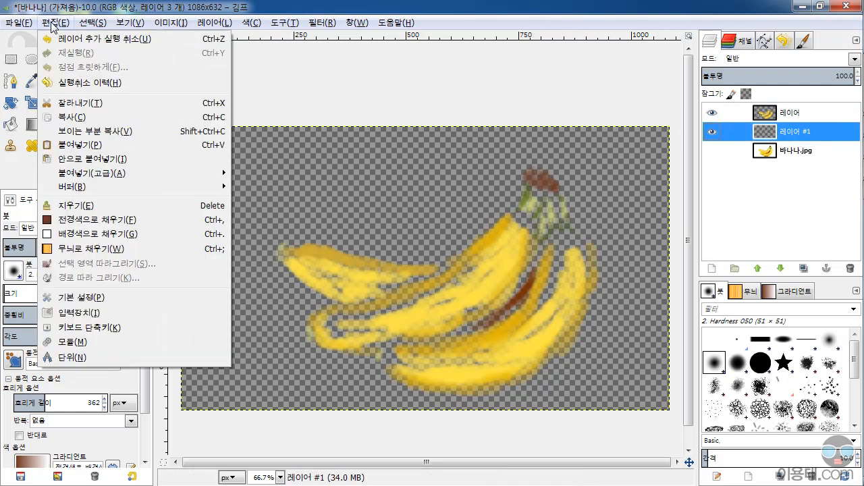
pyautogui.click(88, 234)
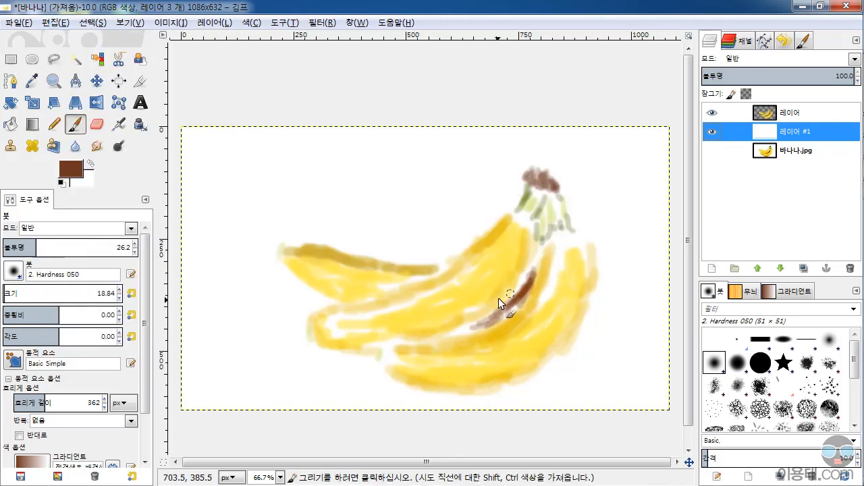